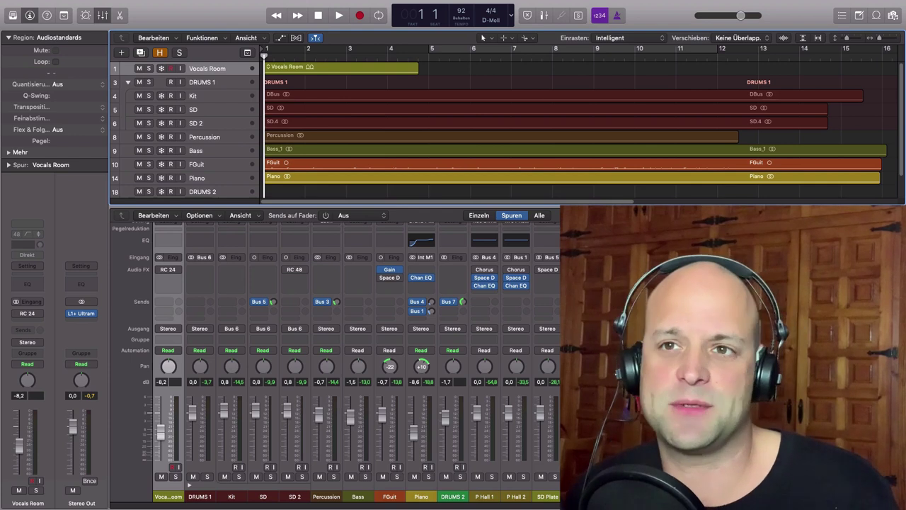
Solo the Vocals Room track and open its RC 24 reverb window over the arrangement
left_click(241, 69)
left_click(149, 68)
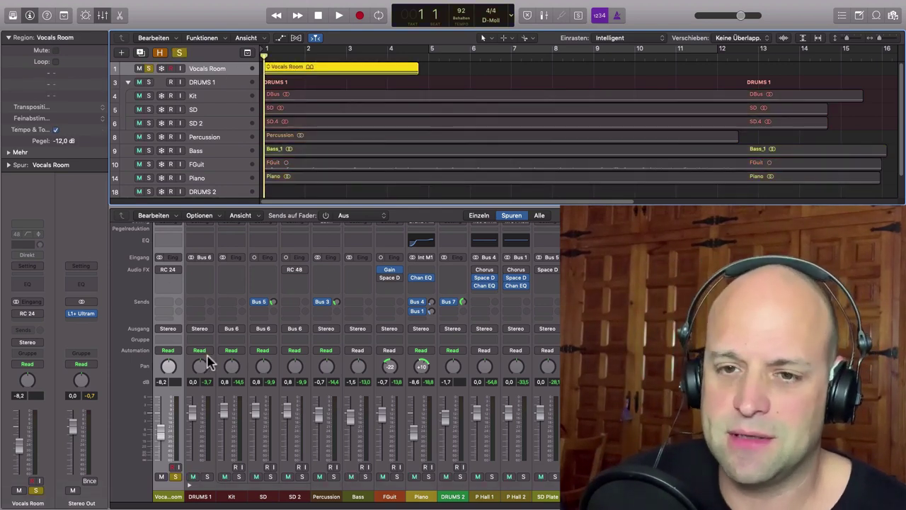
left_click(168, 270)
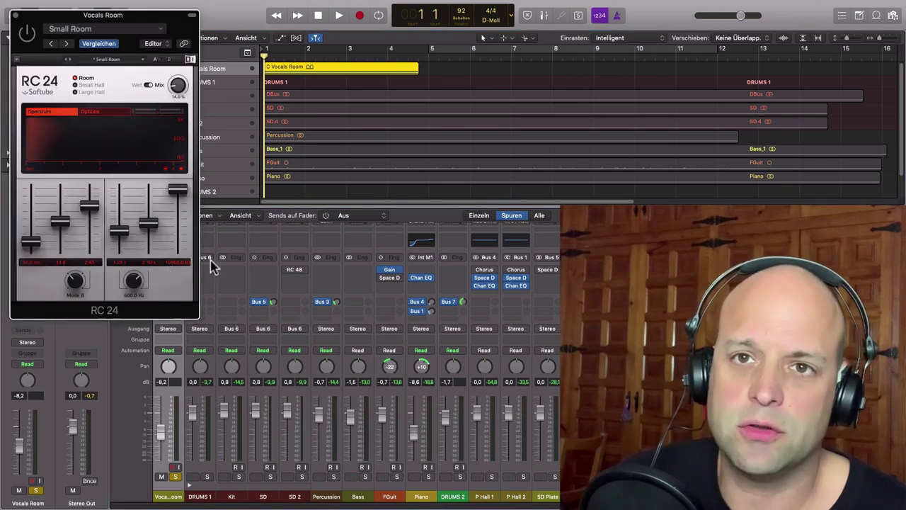
left_click_drag(119, 19, 355, 90)
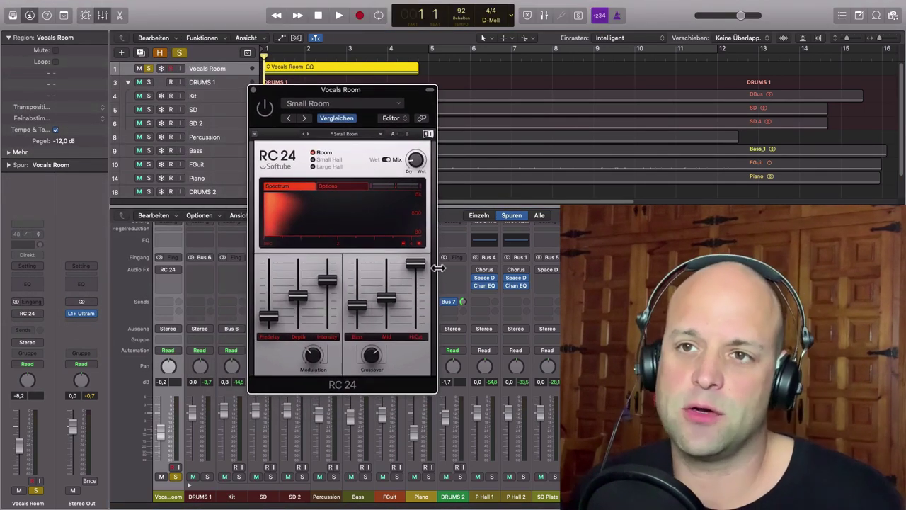
Listen to the soloed vocals with the RC 24 reverb bypassed, and return the playhead to the start
key("space")
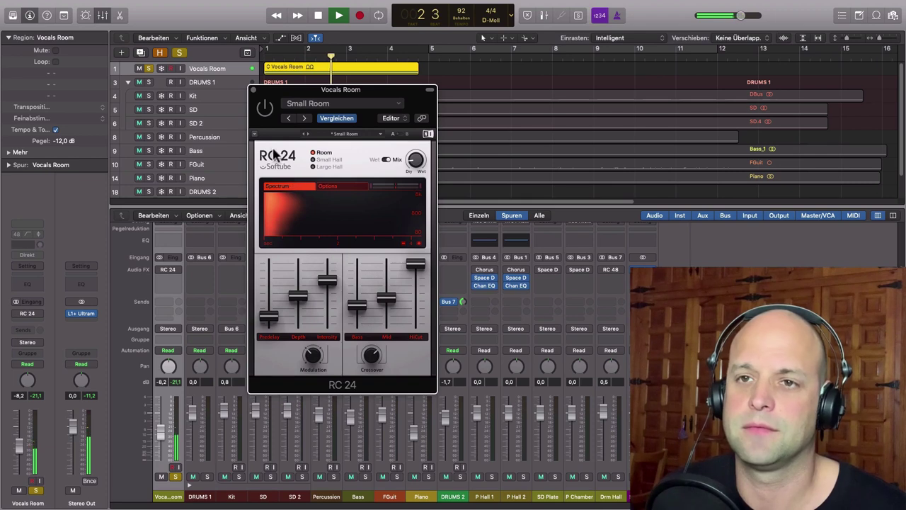
key("space")
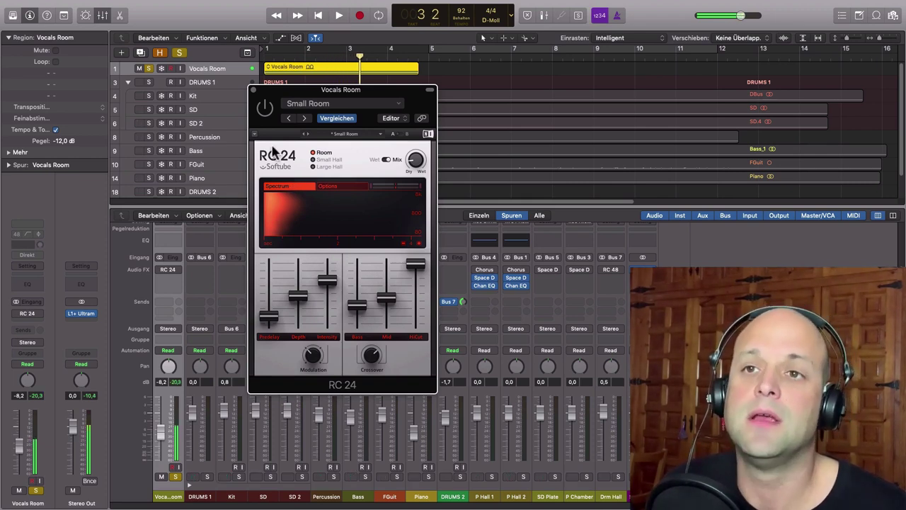
key("Return")
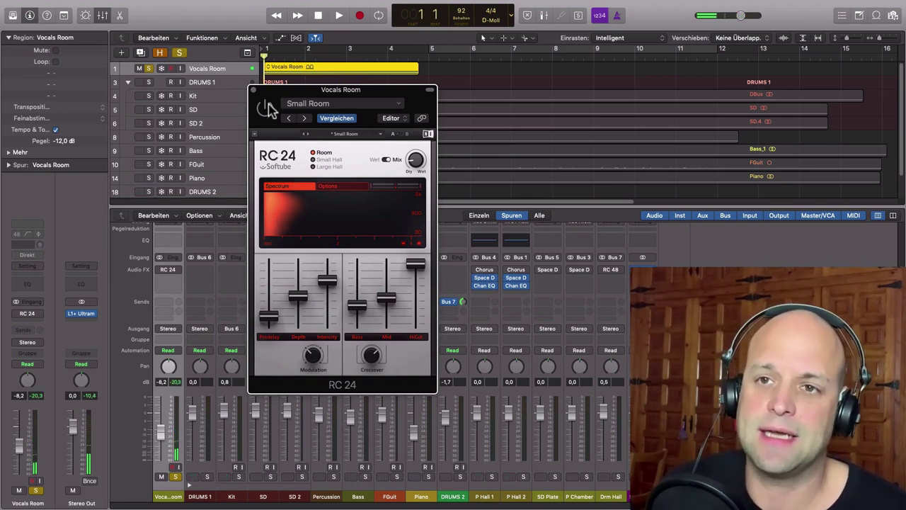
Turn on the RC 24 reverb during playback and briefly raise its Mid decay before lowering it again
key("space")
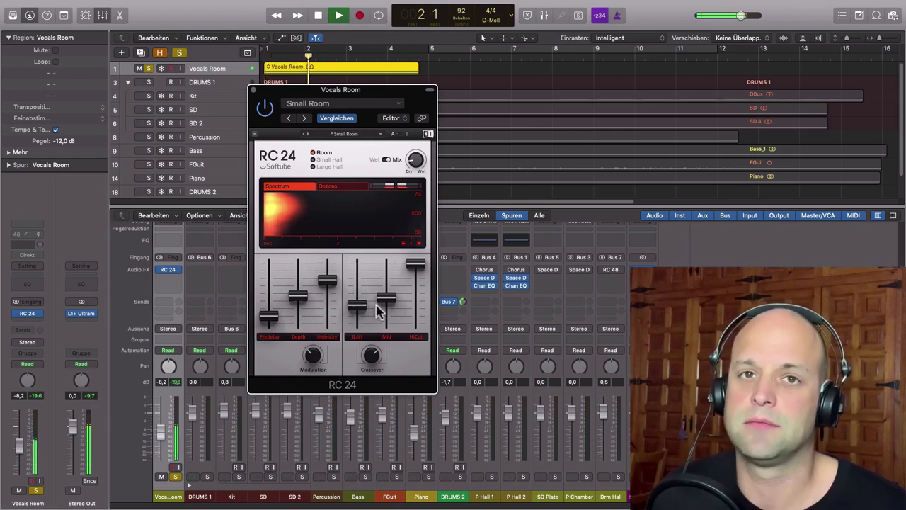
left_click_drag(386, 298, 386, 283)
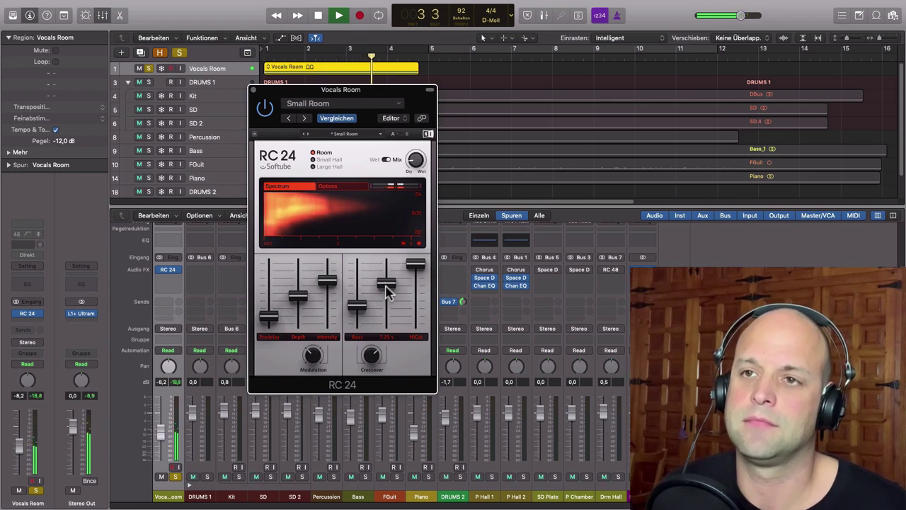
left_click_drag(386, 289, 387, 294)
key("space")
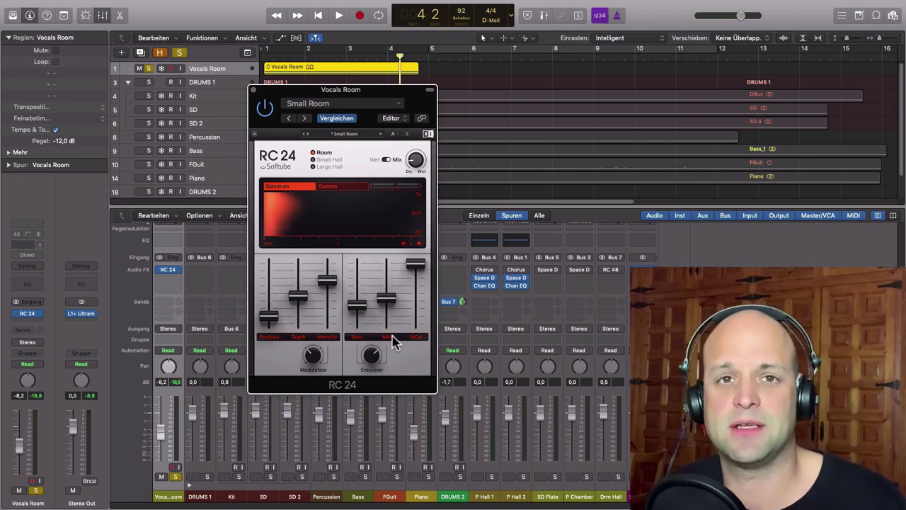
Close the RC 24 window and take the Vocals Room track out of solo
left_click(253, 90)
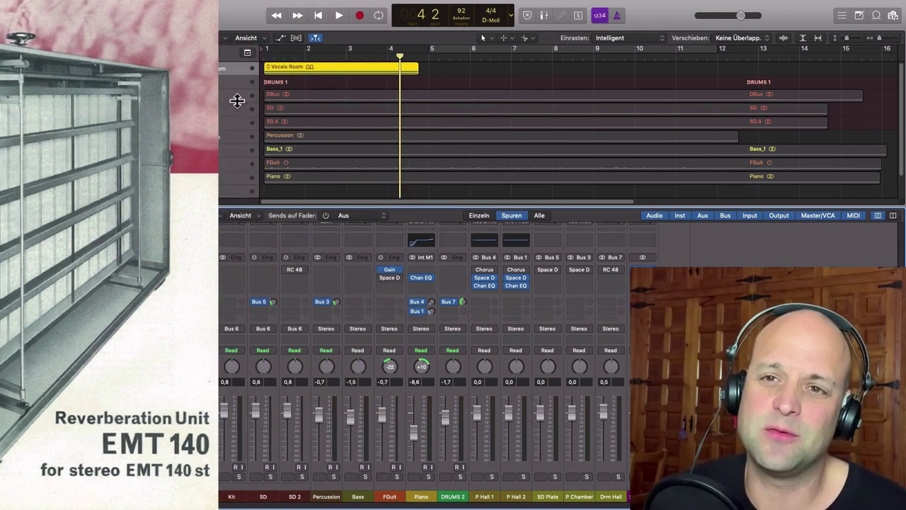
left_click(227, 96)
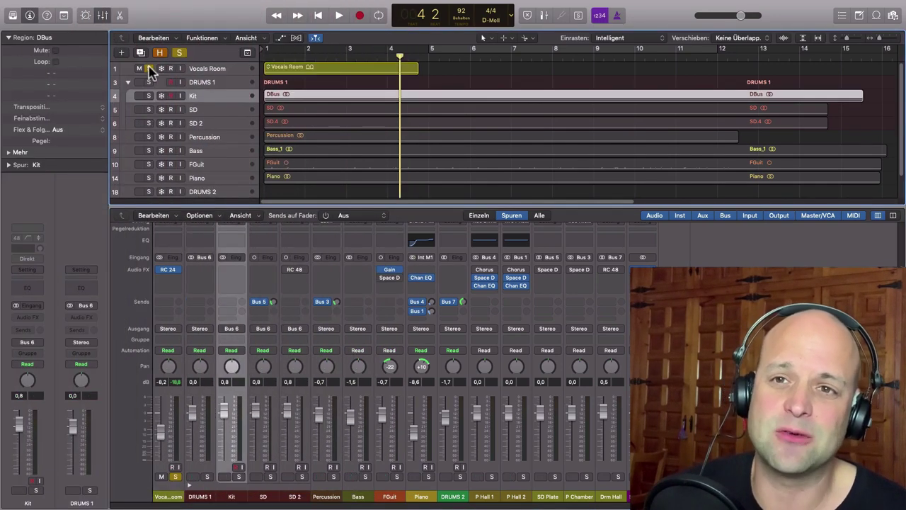
left_click(148, 69)
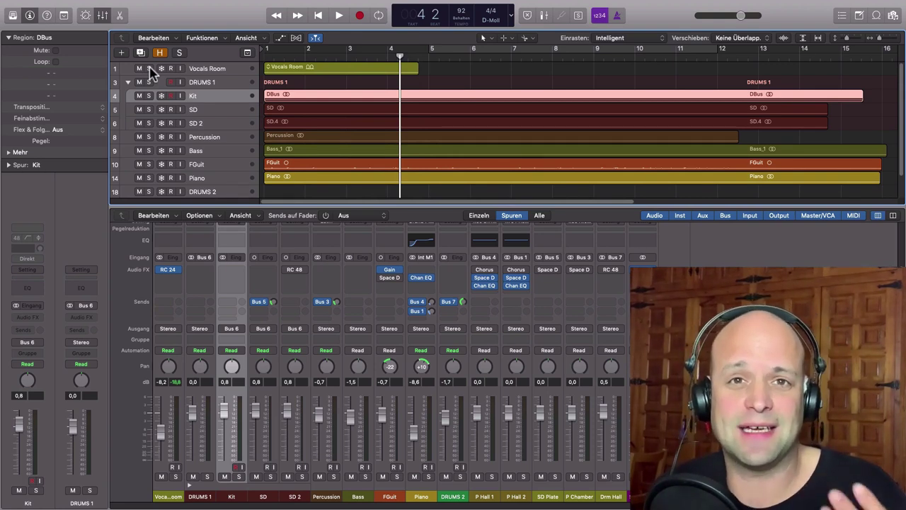
Solo the SD snare track, open Space Designer on the SD Plate channel, and play the snare with the reverb bypassed
left_click(223, 109)
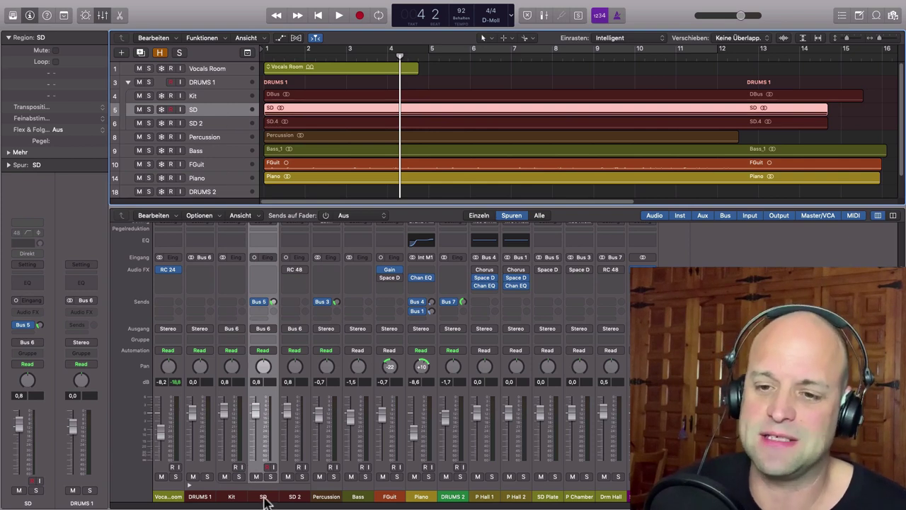
left_click(549, 270)
key("s")
key("space")
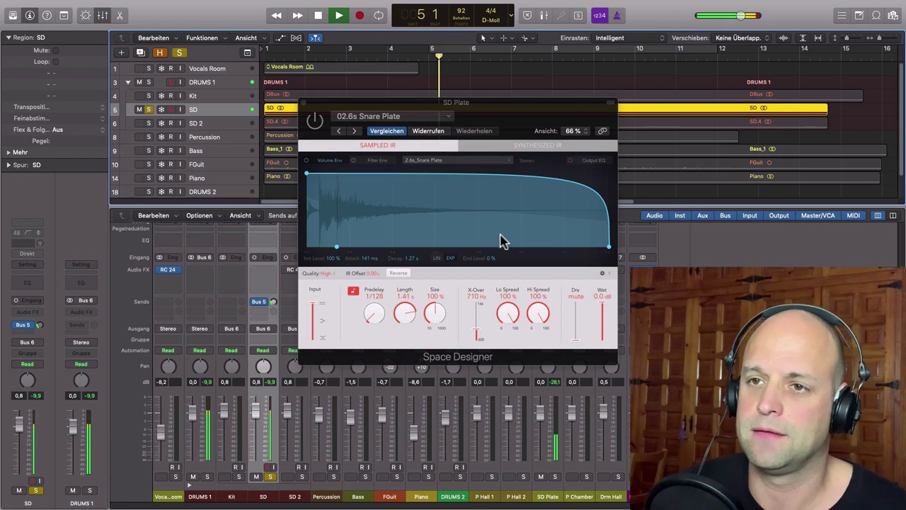
Turn on the SD Plate reverb and adjust its length, first to 1.61 s and then shorter with DRUMS 1 soloed
left_click(314, 122)
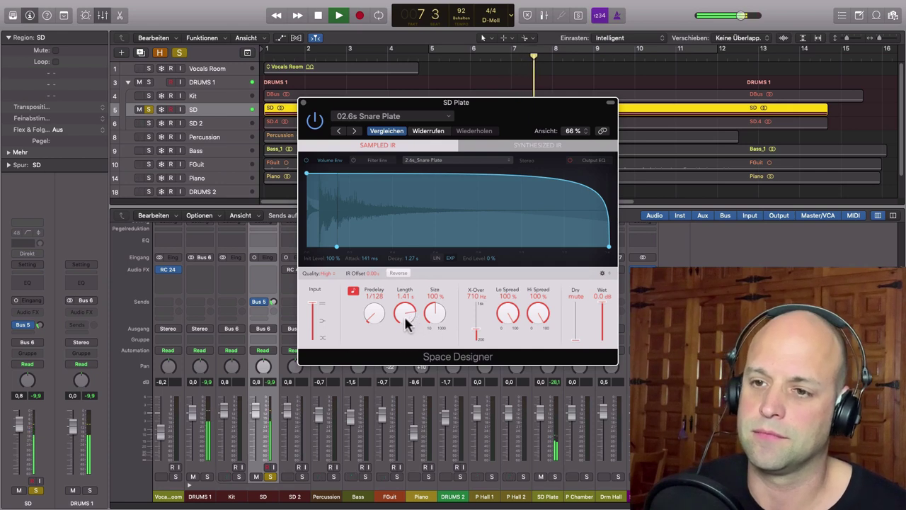
left_click_drag(403, 314, 405, 304)
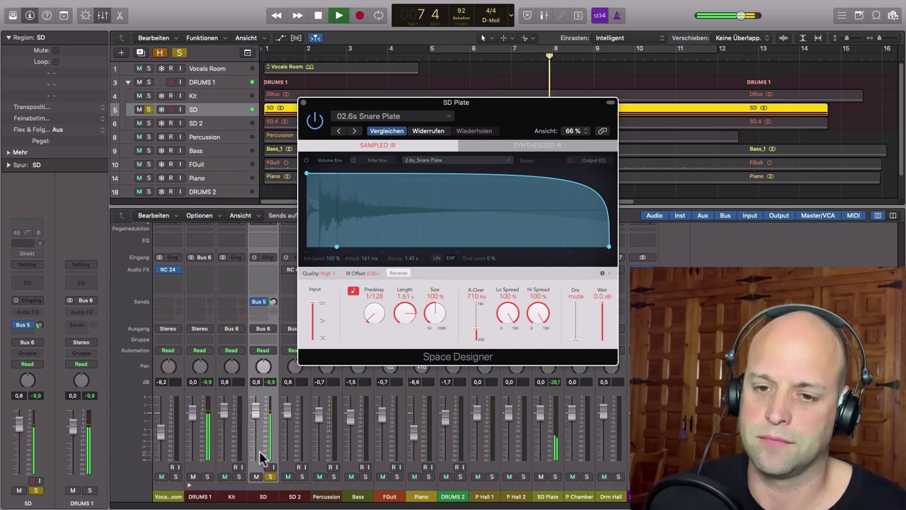
left_click(208, 477)
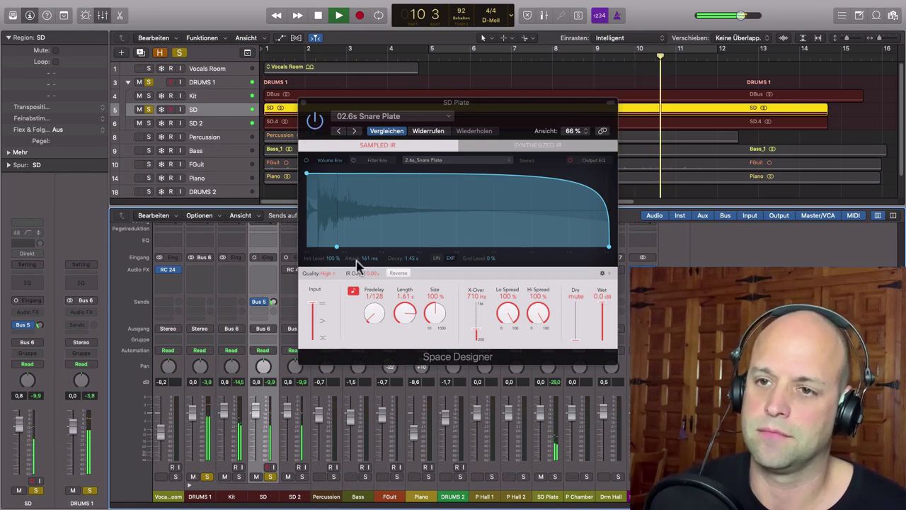
left_click_drag(404, 314, 411, 351)
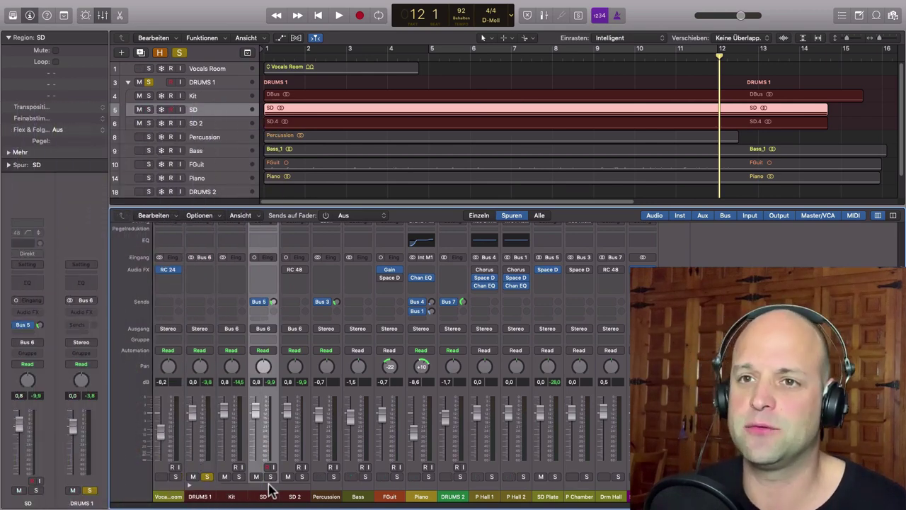
Take DRUMS 1 out of solo and solo the Percussion track instead
left_click(150, 82)
left_click(221, 138)
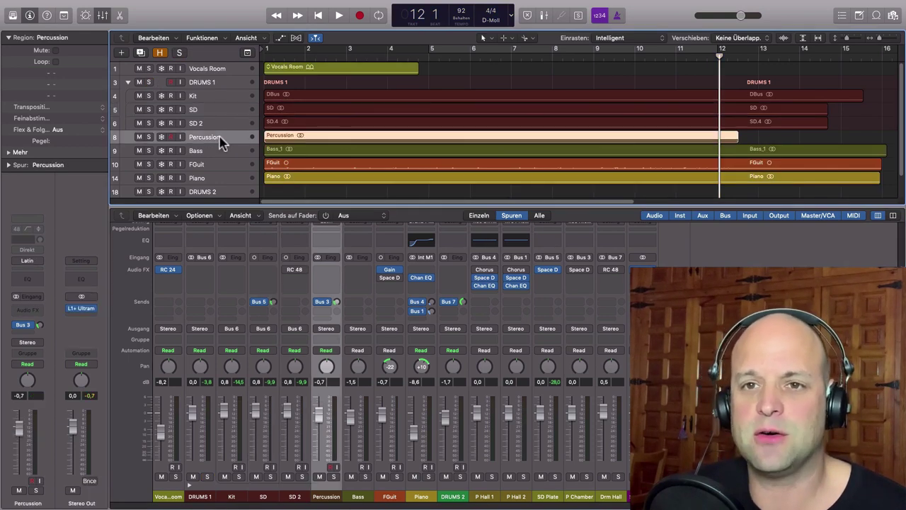
left_click(149, 137)
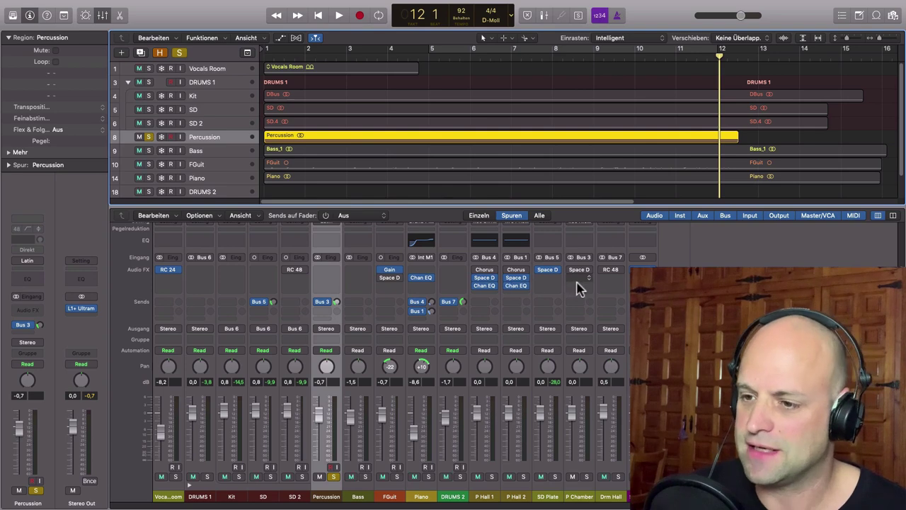
Open Space Designer on the P Chamber channel and place its window over the middle of the mixer
left_click(582, 495)
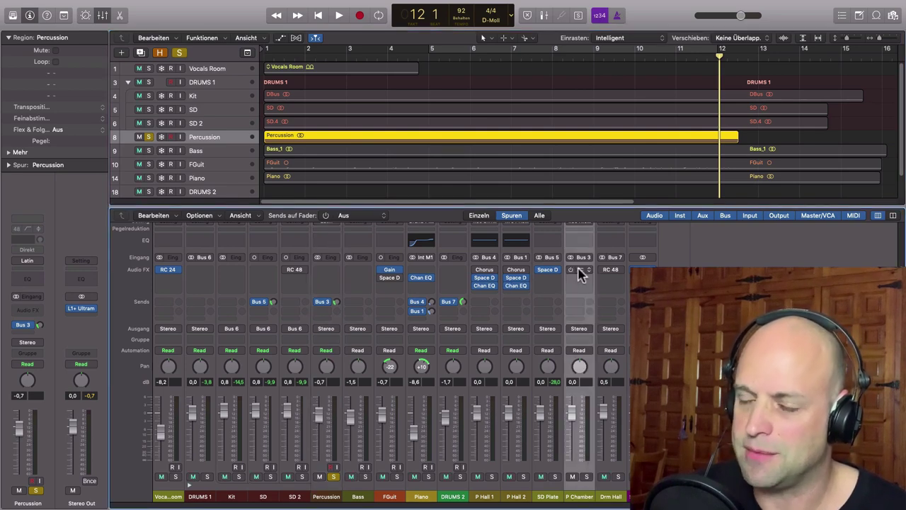
left_click(578, 270)
left_click_drag(233, 35, 494, 160)
left_click_drag(484, 150, 481, 161)
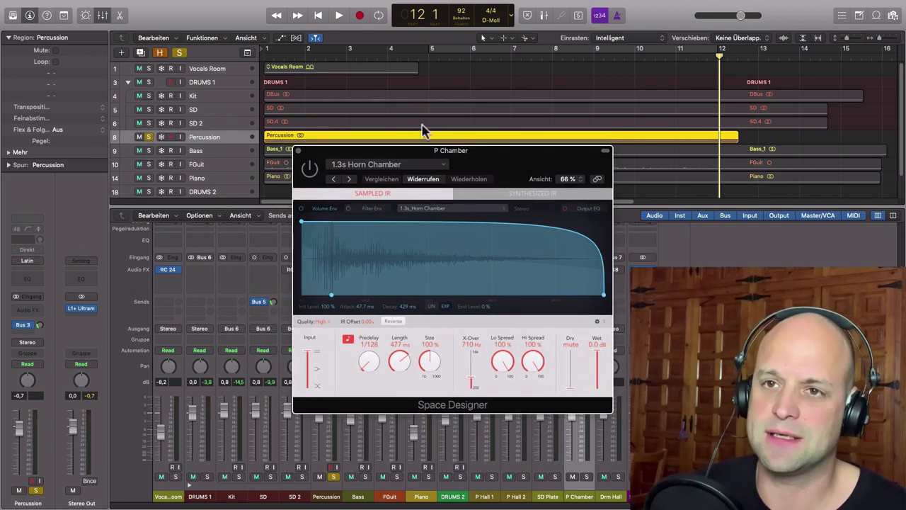
Play the percussion from the start, switching on the P Chamber reverb and adding DRUMS 1 to the solo
double_click(264, 59)
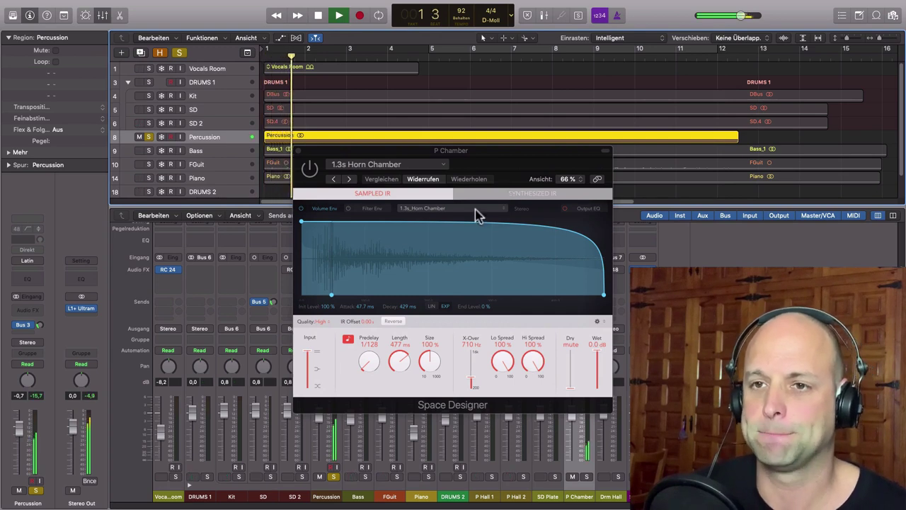
left_click(310, 172)
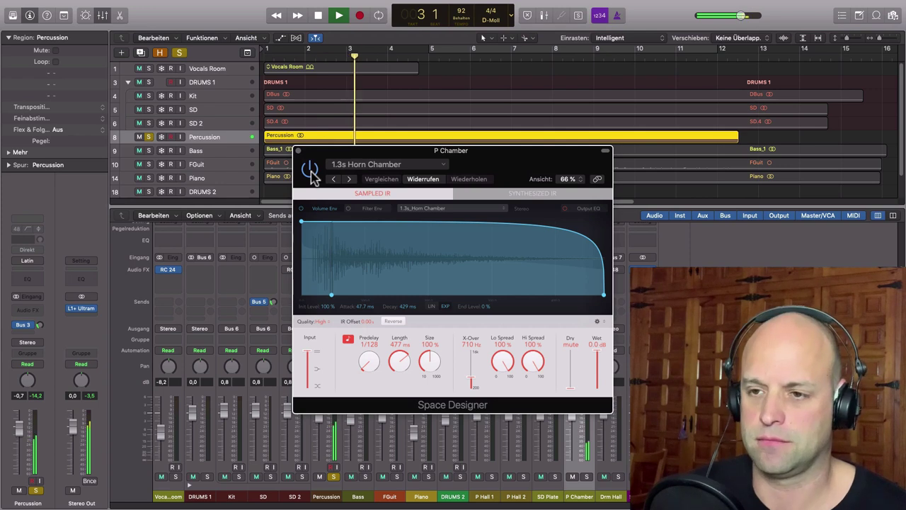
left_click_drag(497, 160, 552, 157)
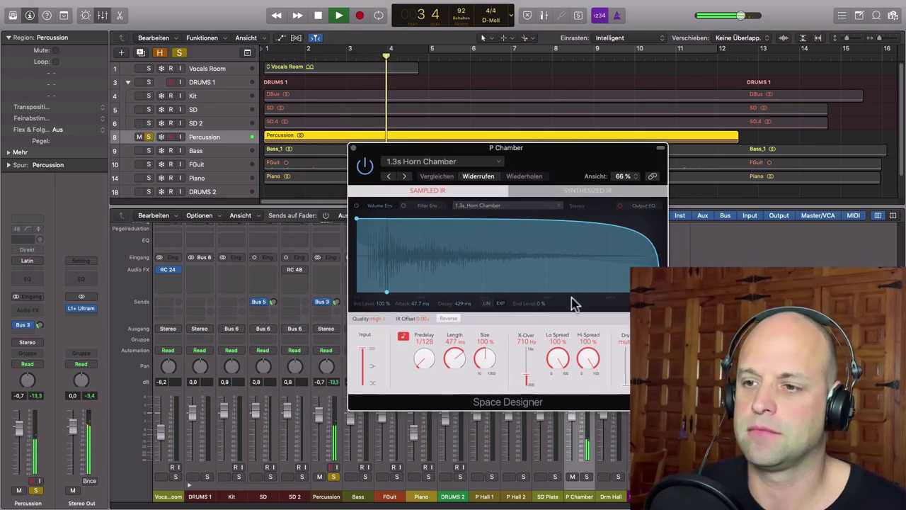
left_click(207, 477)
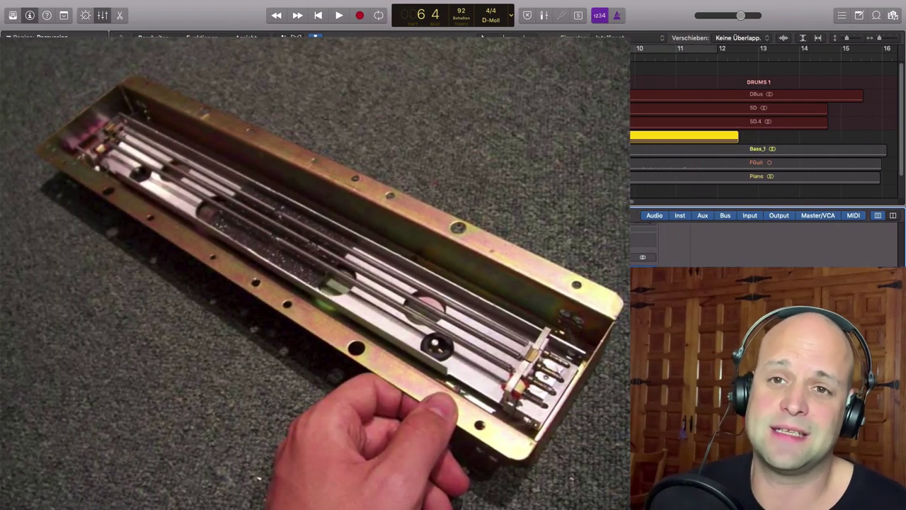
Clear the Percussion and drum solos, and select the FGuit track with the playhead at the start
key("s")
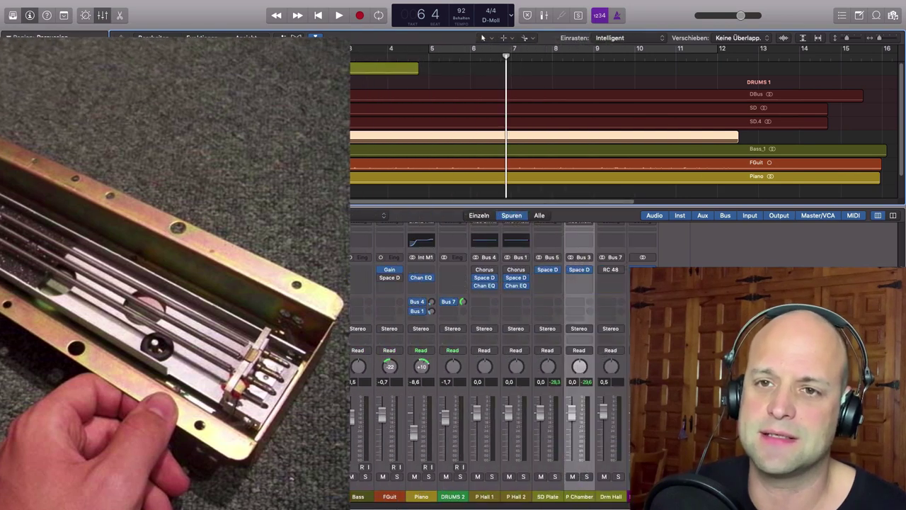
left_click(213, 165)
key("Return")
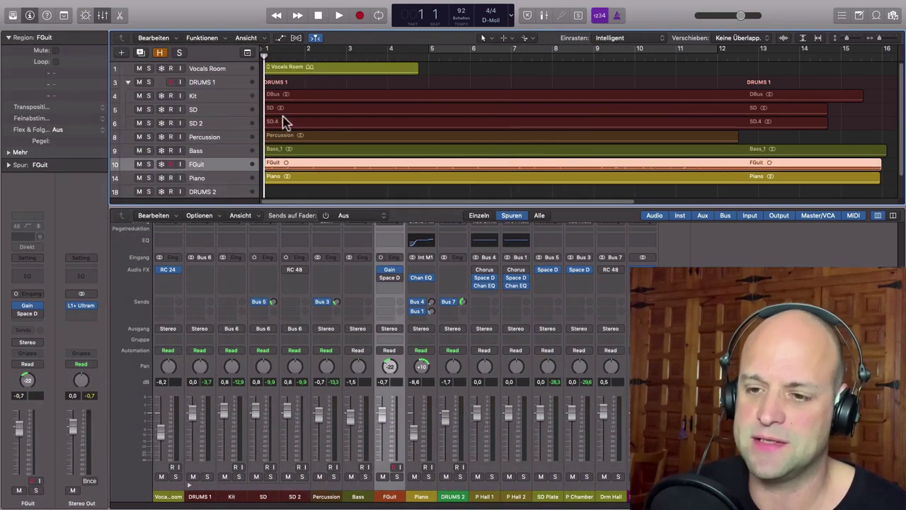
Open the FGuit channel's Space Designer and play the guitar soloed with the reverb bypassed
left_click(389, 497)
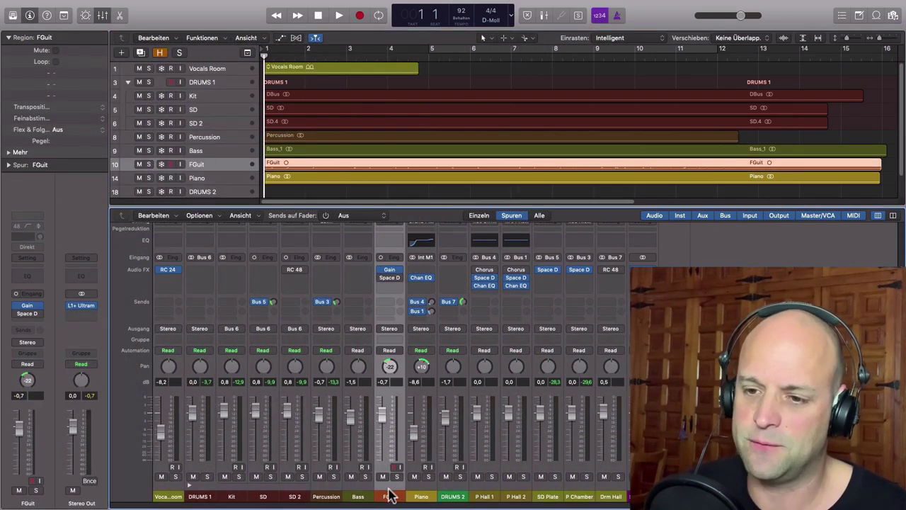
left_click(393, 280)
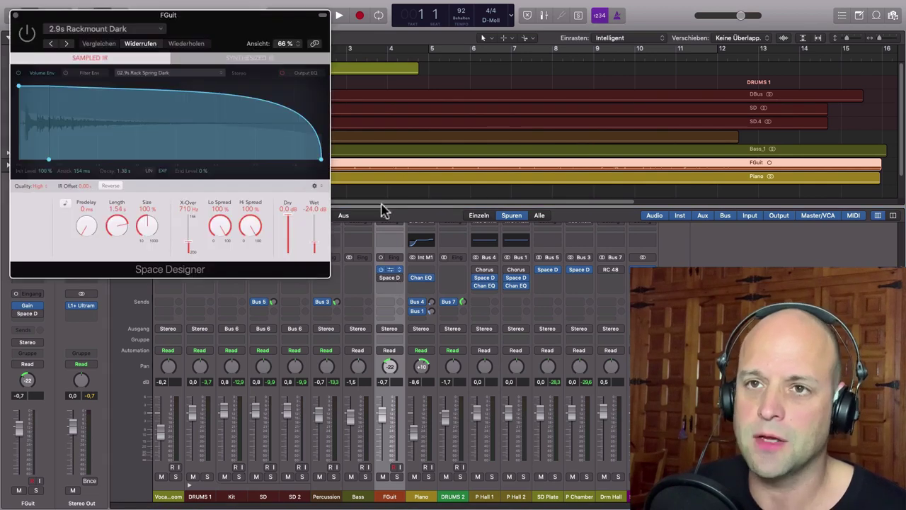
left_click_drag(279, 34, 252, 127)
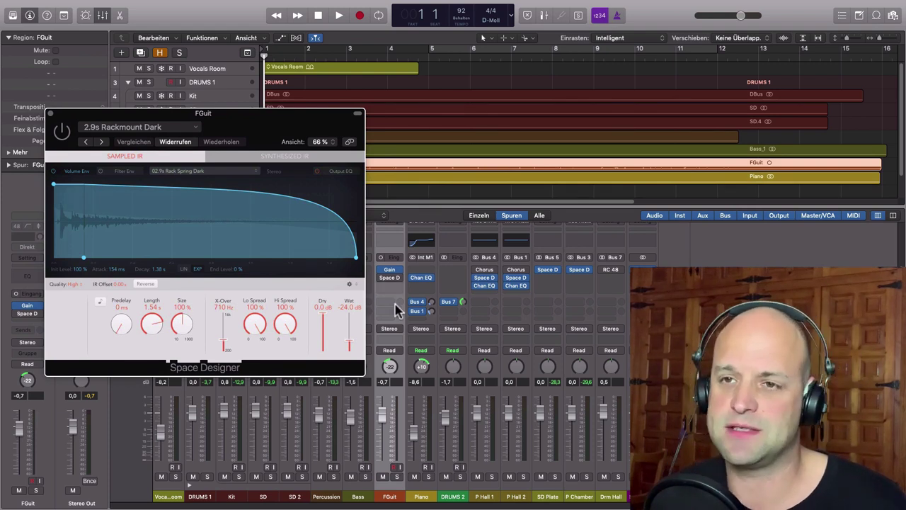
key("space")
left_click(396, 476)
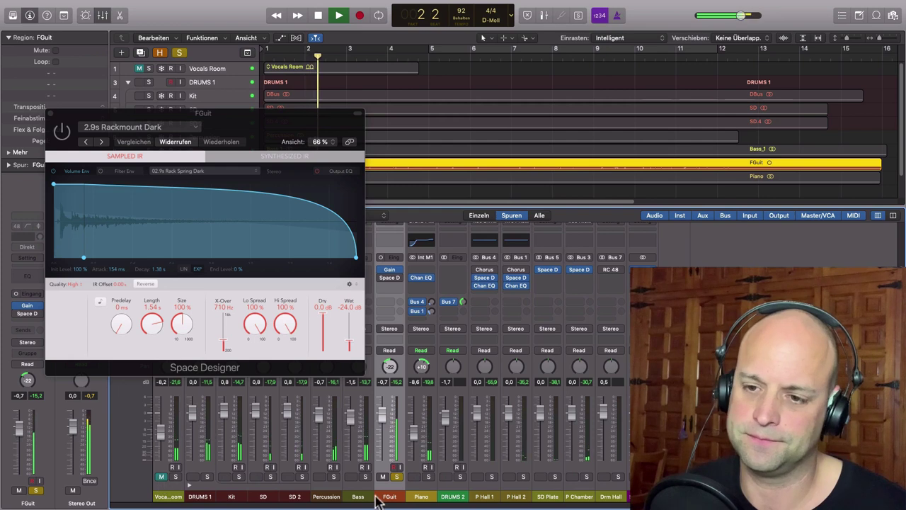
Turn on the guitar's Rackmount Dark spring reverb and set its length to 1.42 s
left_click(62, 135)
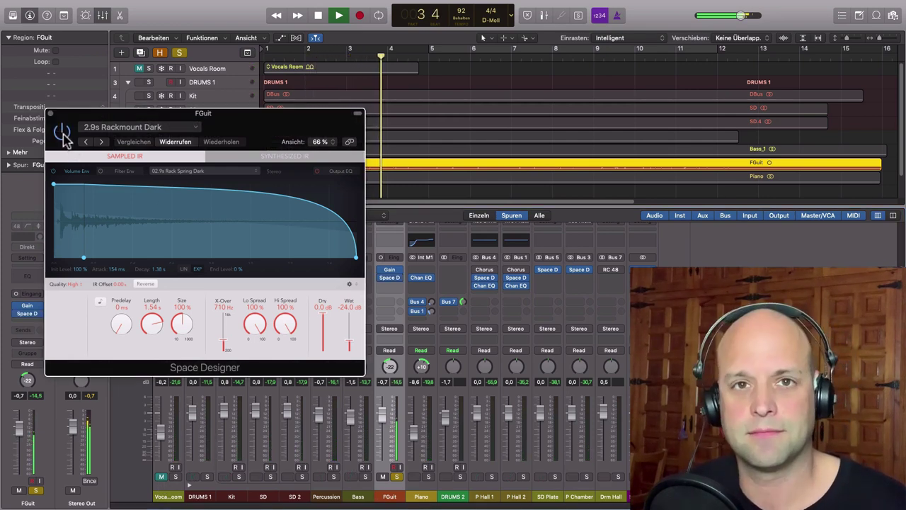
left_click_drag(267, 127, 694, 134)
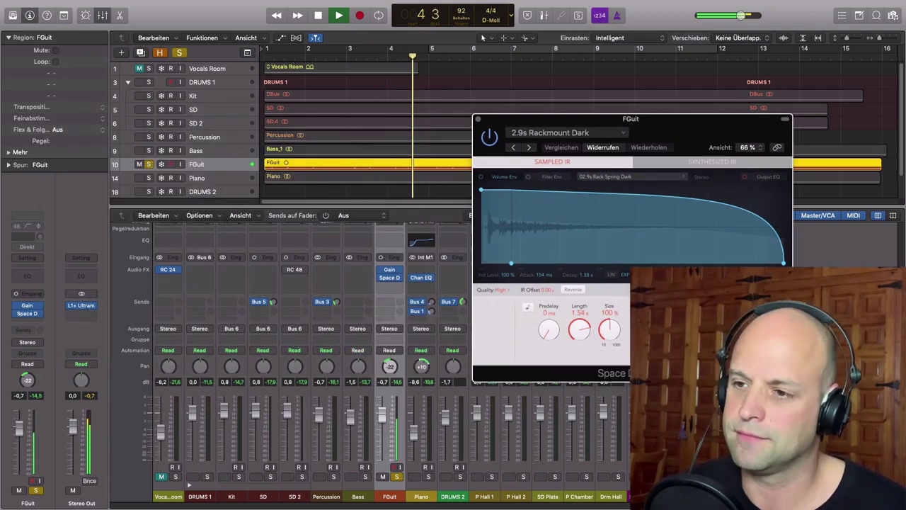
left_click_drag(580, 332, 579, 343)
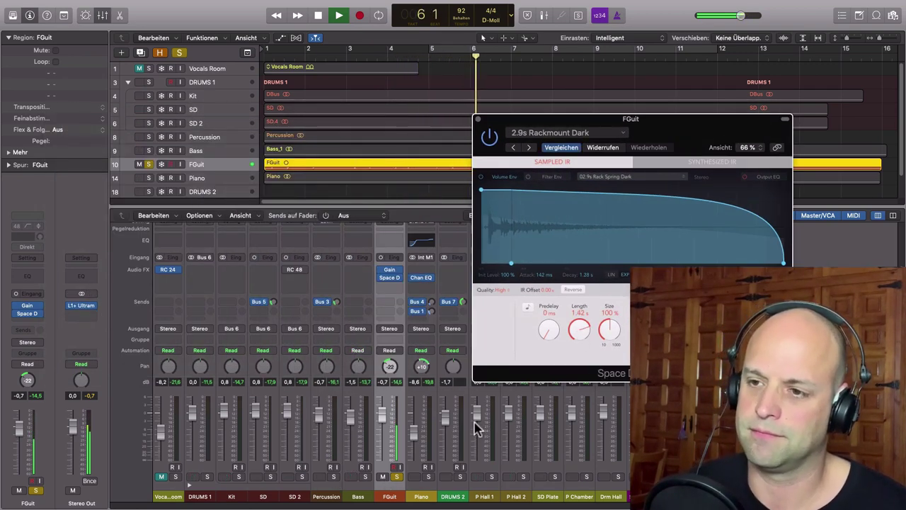
Clear the FGuit solo during playback, raise the guitar's level to 1.1 dB in the full mix, and close its Space Designer
left_click(396, 477)
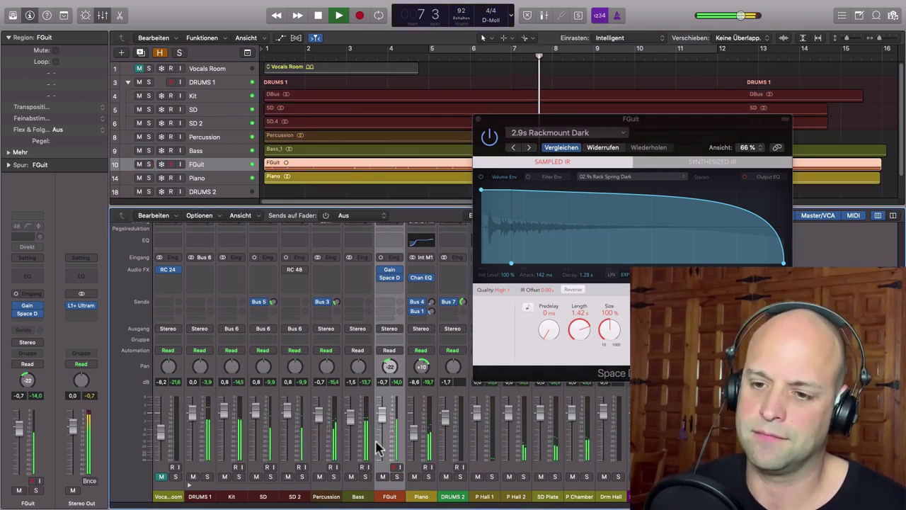
mouse_move(388, 428)
left_mouse_down()
mouse_move(385, 402)
mouse_move(384, 411)
left_mouse_up()
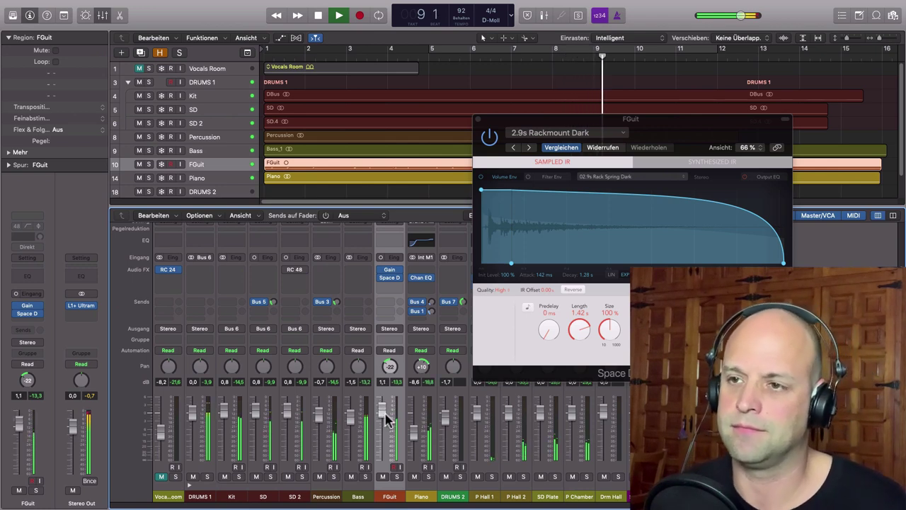
key("space")
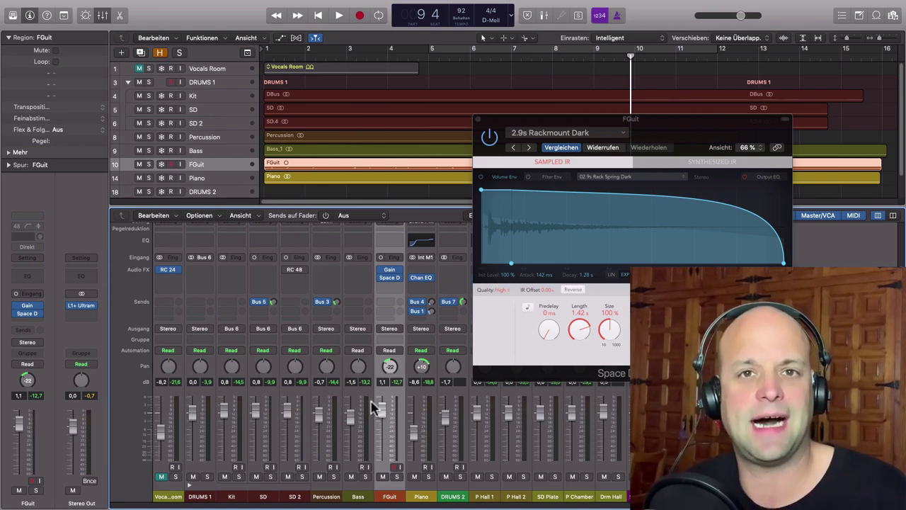
left_click(477, 121)
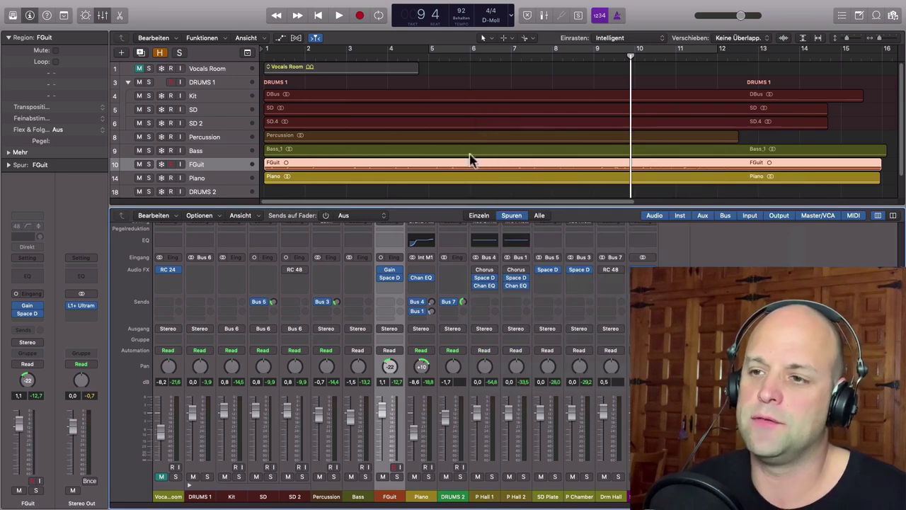
Select the Drm Hall channel and set the cycle range to the DRUMS region on the DRUMS 2 track
left_click(607, 496)
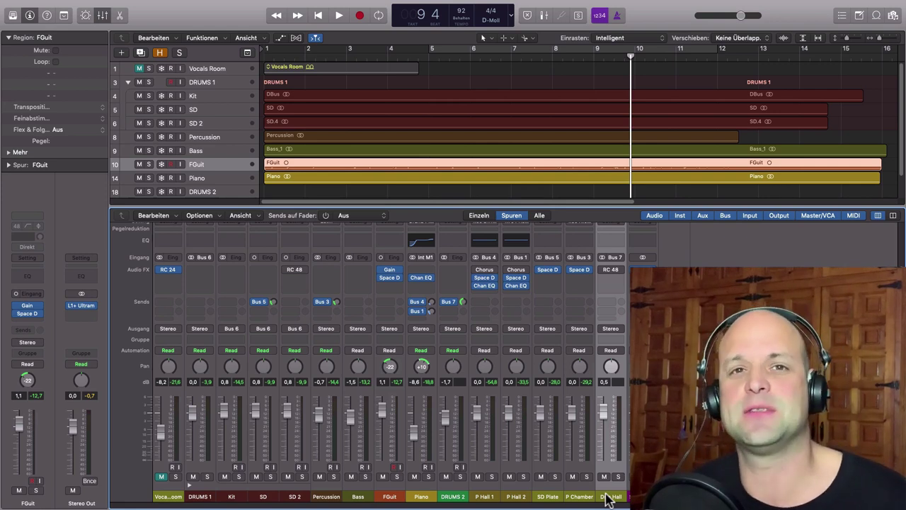
scroll(758, 168, "right", 8)
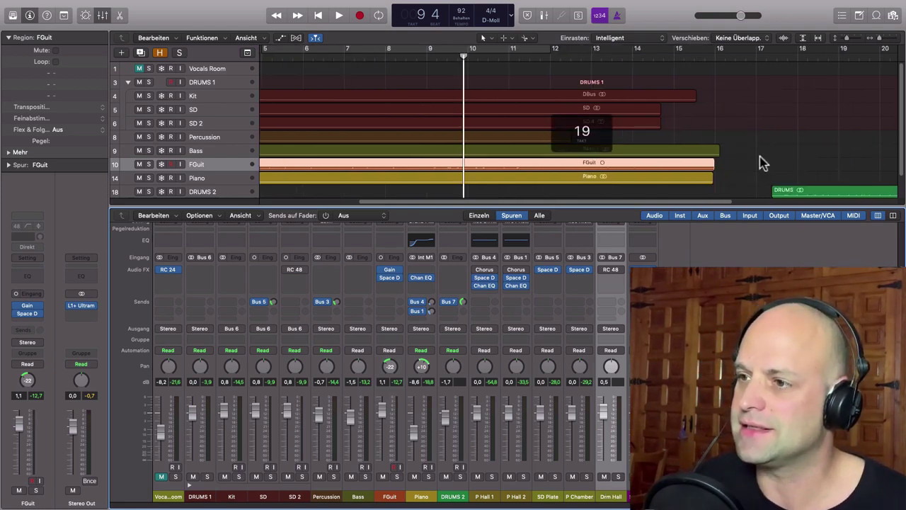
left_click(755, 191)
key("super+u")
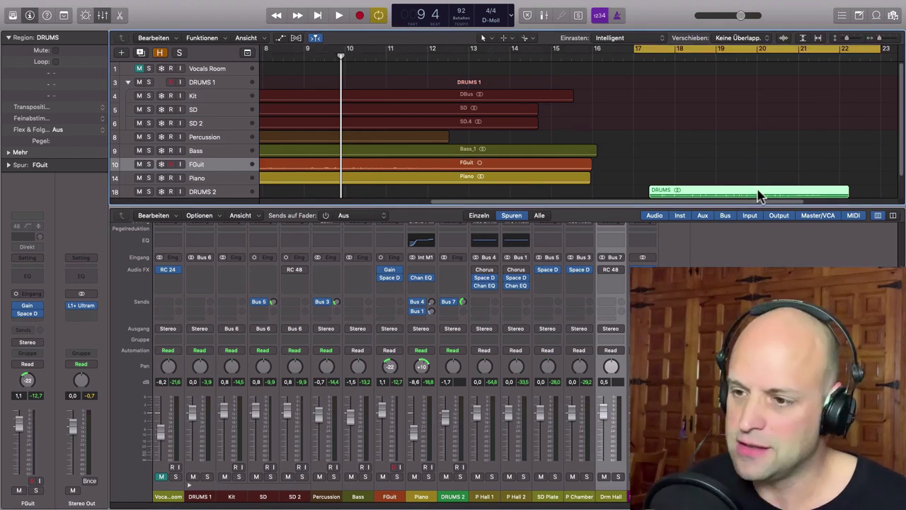
Open the Drm Hall channel's RC 48, play the DRUMS region with its Large Hall & Echoes reverb switched on, and close the plug-in
left_click(612, 272)
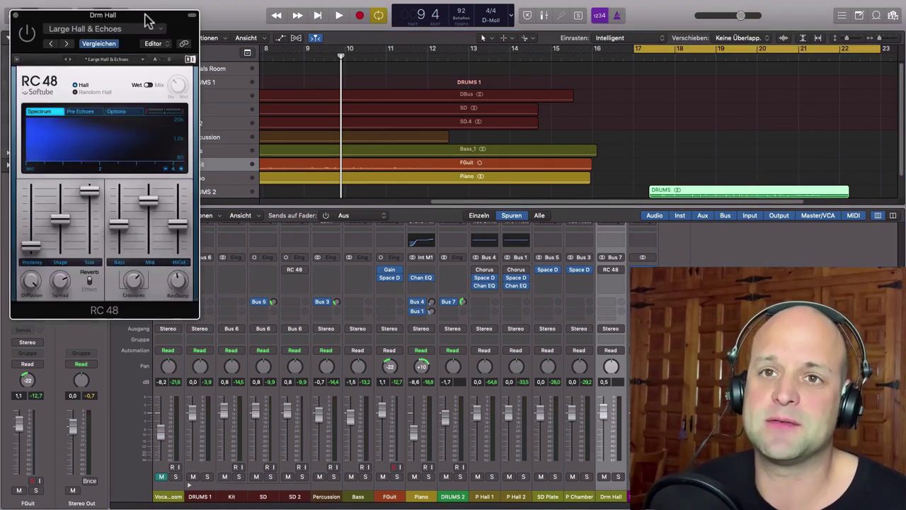
left_click_drag(146, 12, 482, 84)
key("space")
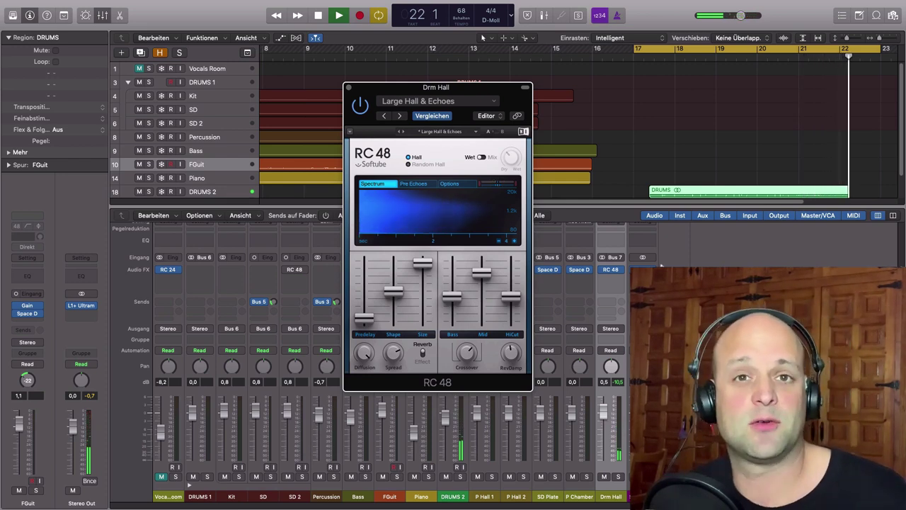
key("space")
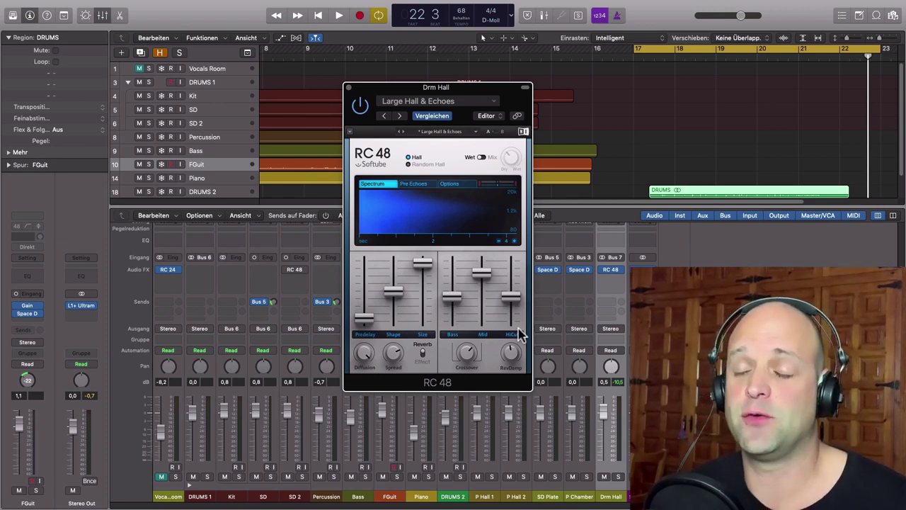
left_click(349, 88)
Solo the SD 2 track and set the cycle range to its SD.4 region
scroll(283, 168, "left", 5)
scroll(287, 168, "left", 2)
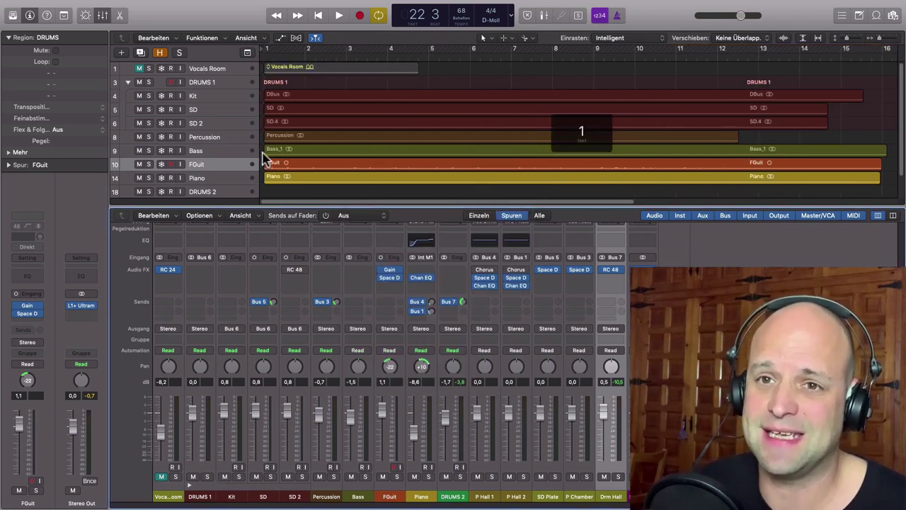
left_click(195, 125)
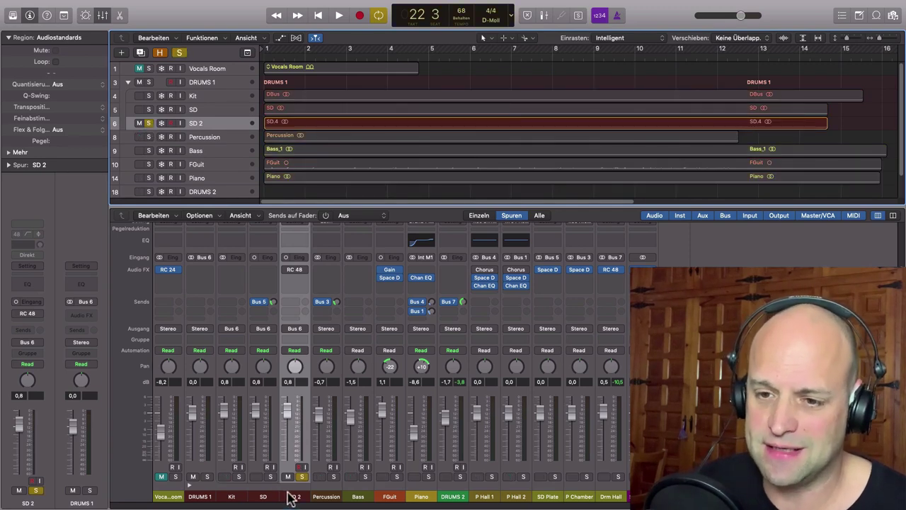
left_click(301, 477)
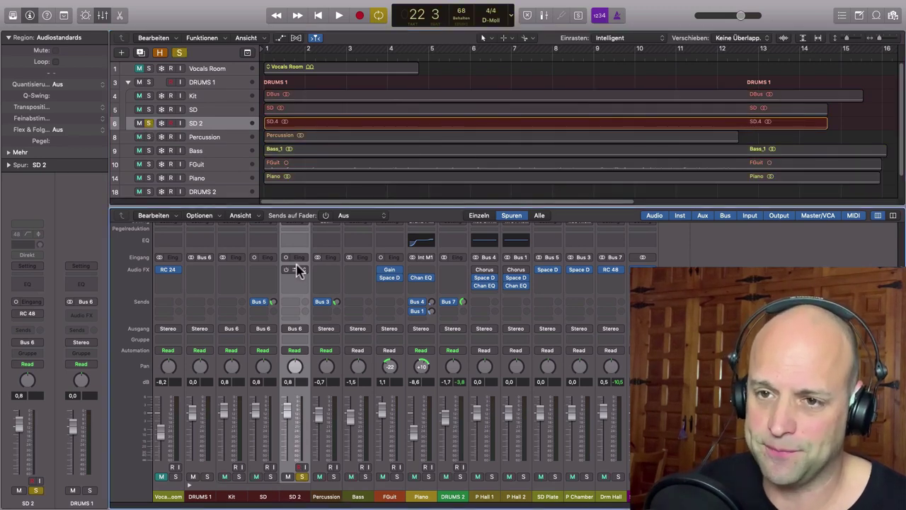
left_click(402, 125)
key("u")
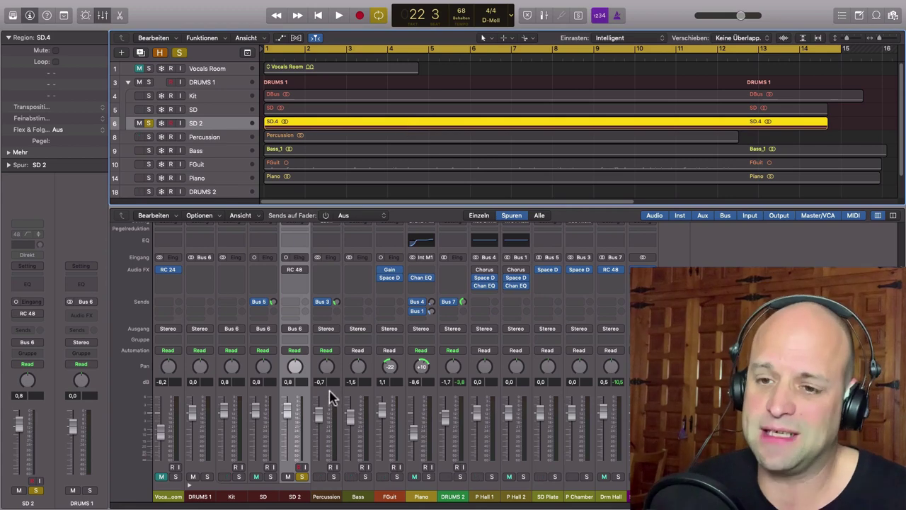
Open the SD 2 channel's RC 48 Small Hall reverb and lower its Size to the minimum
left_click(295, 270)
left_click(297, 273)
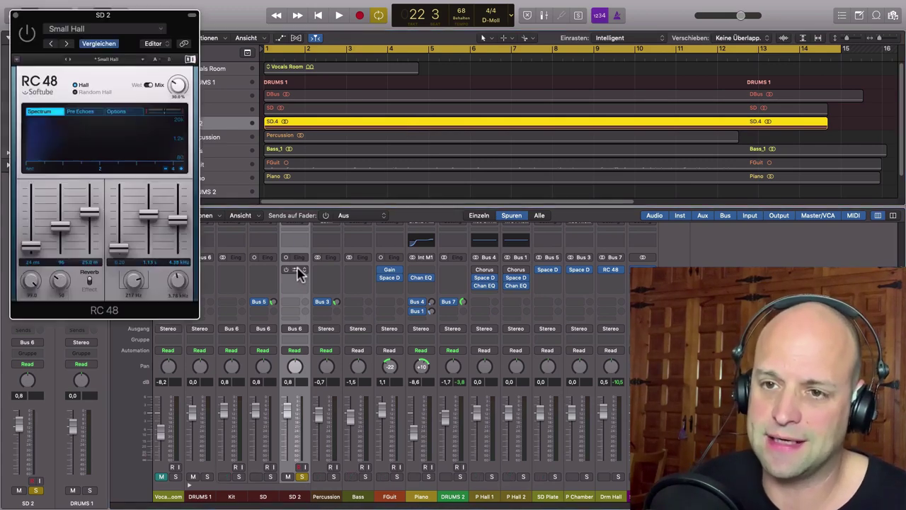
left_click_drag(124, 12, 452, 93)
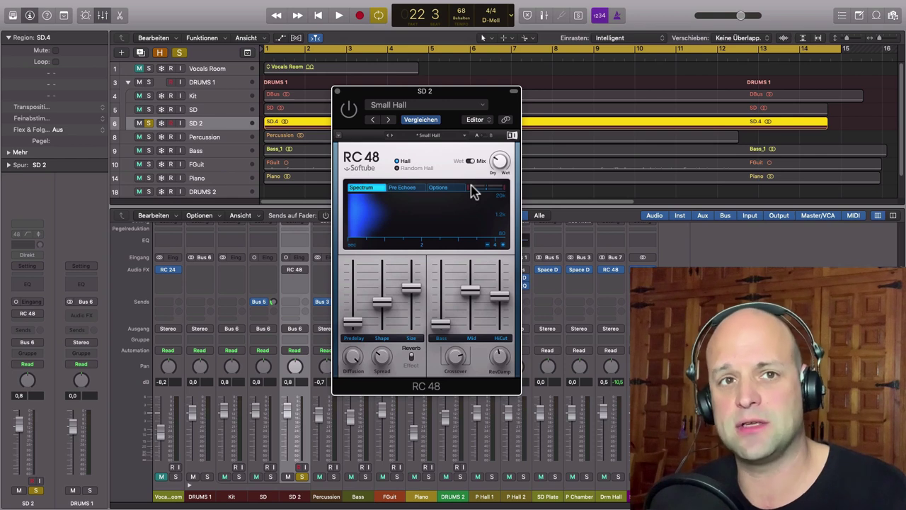
left_click_drag(413, 287, 418, 324)
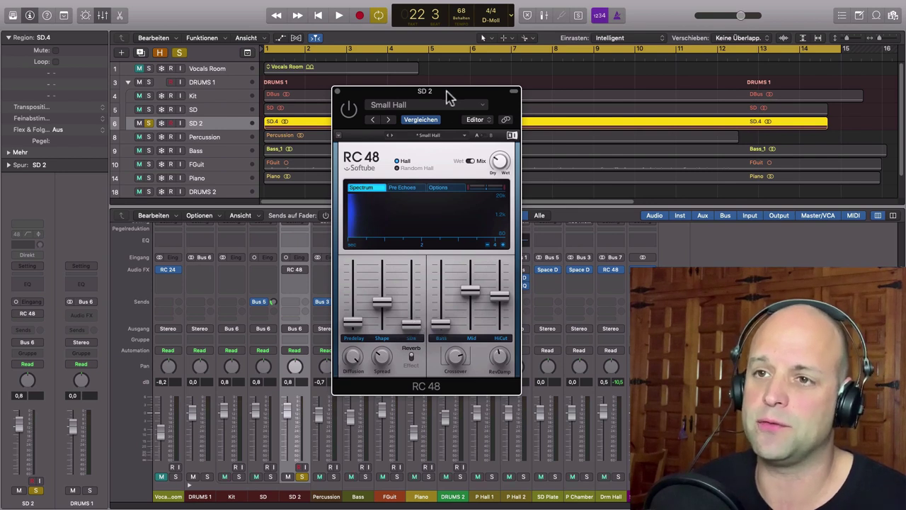
left_click_drag(447, 94, 487, 99)
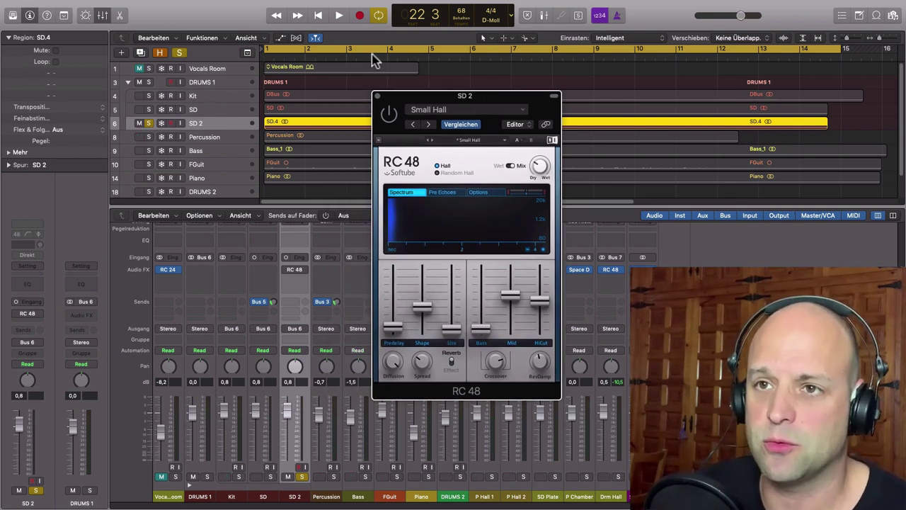
Move the start of the cycle range to bar 5 and keep the RC 48 window clear of the ruler
left_click(287, 49)
left_click(290, 50)
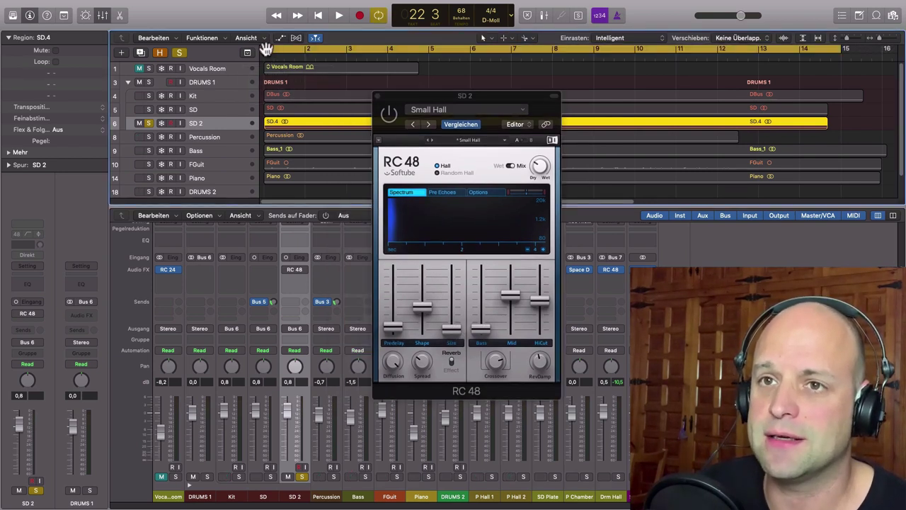
left_click_drag(266, 51, 432, 50)
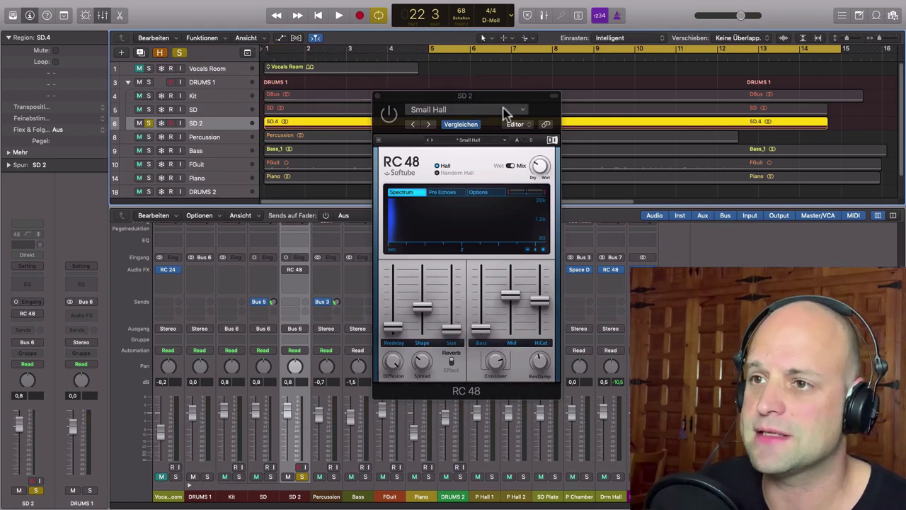
left_click_drag(500, 97, 468, 129)
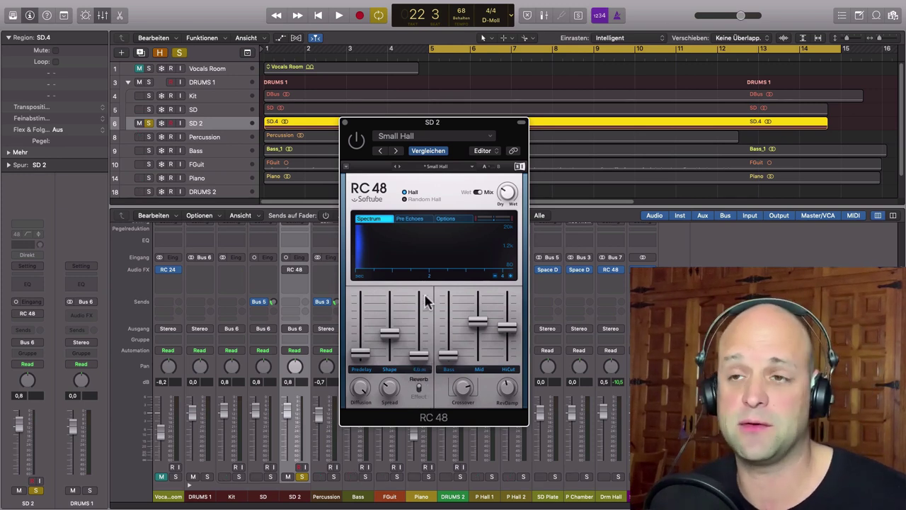
Play the soloed snare with the RC 48 on, raising Size to 33.4 m and bringing it back down to about 9.2 m
key("space")
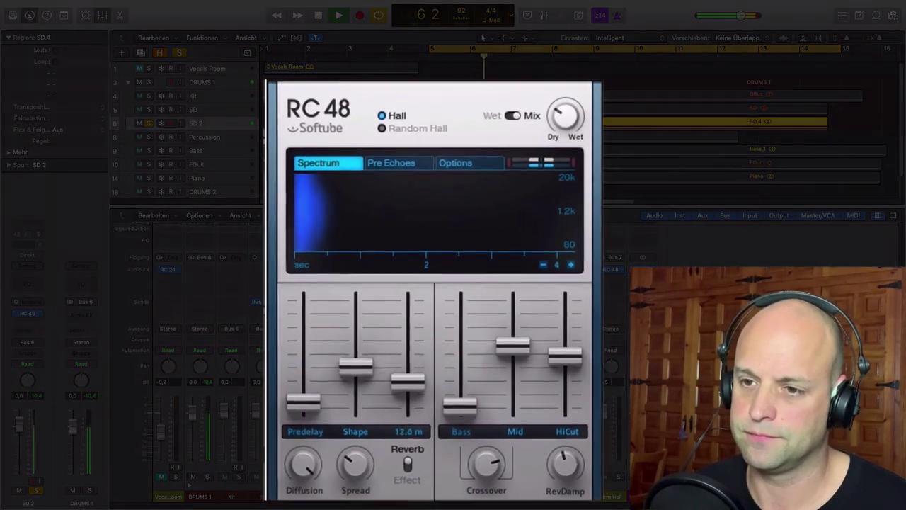
left_click_drag(412, 368, 406, 325)
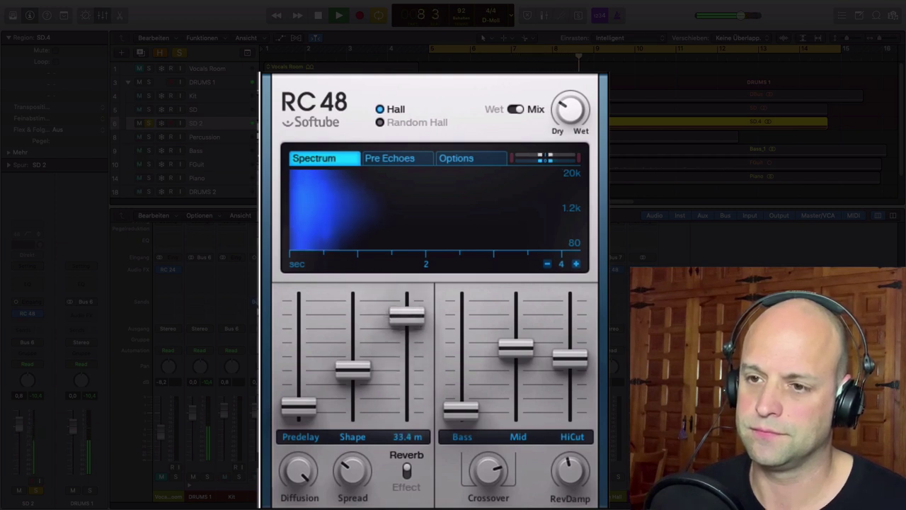
left_click_drag(406, 337, 406, 393)
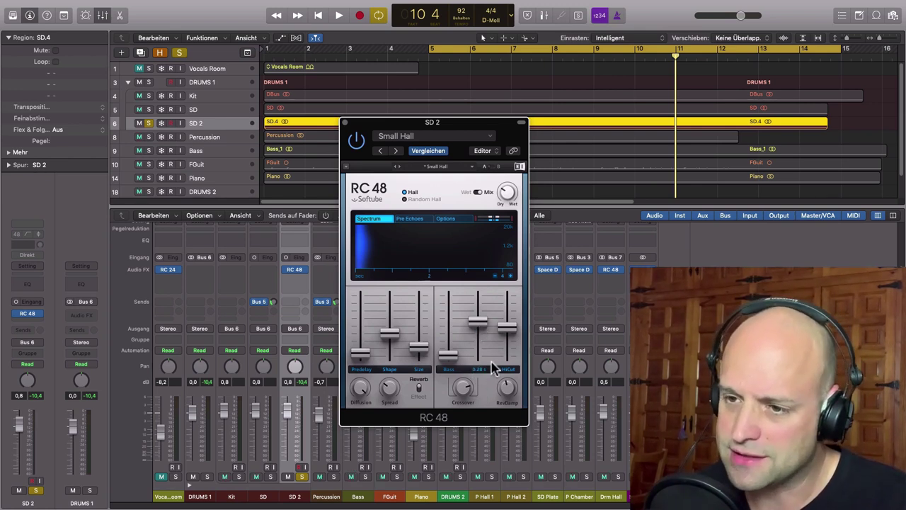
Lower the RC 48's Mid decay to its minimum, and during snare playback raise it past 3.37 s and bring it back down
left_click_drag(480, 322, 478, 357)
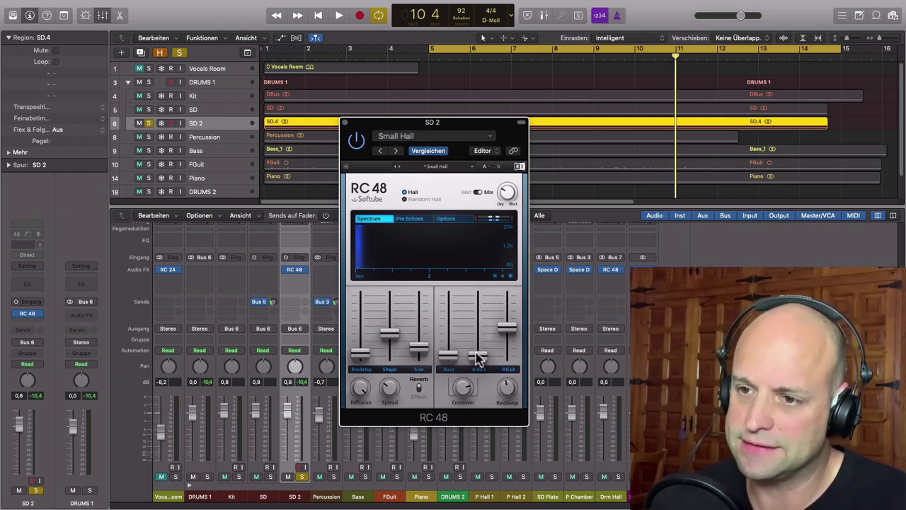
mouse_move(478, 354)
left_mouse_down()
mouse_move(476, 300)
mouse_move(475, 358)
left_mouse_up()
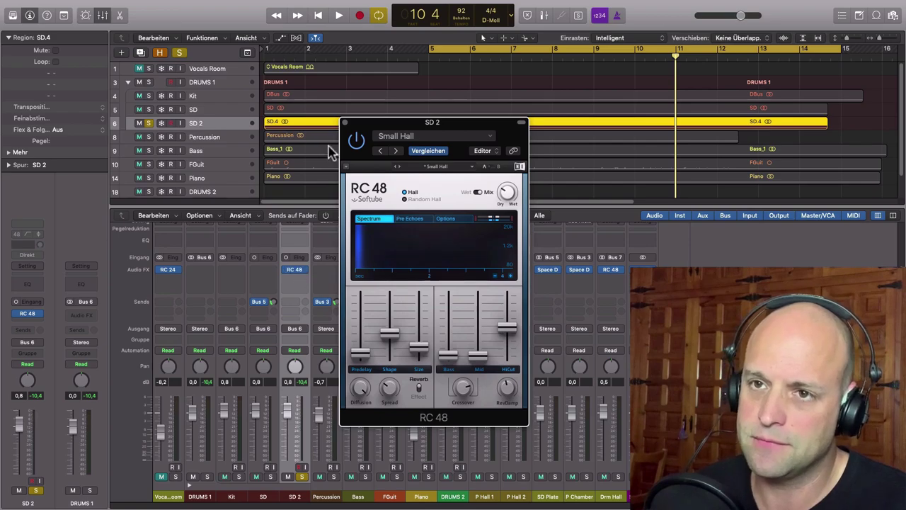
key("space")
left_click_drag(490, 368, 518, 300)
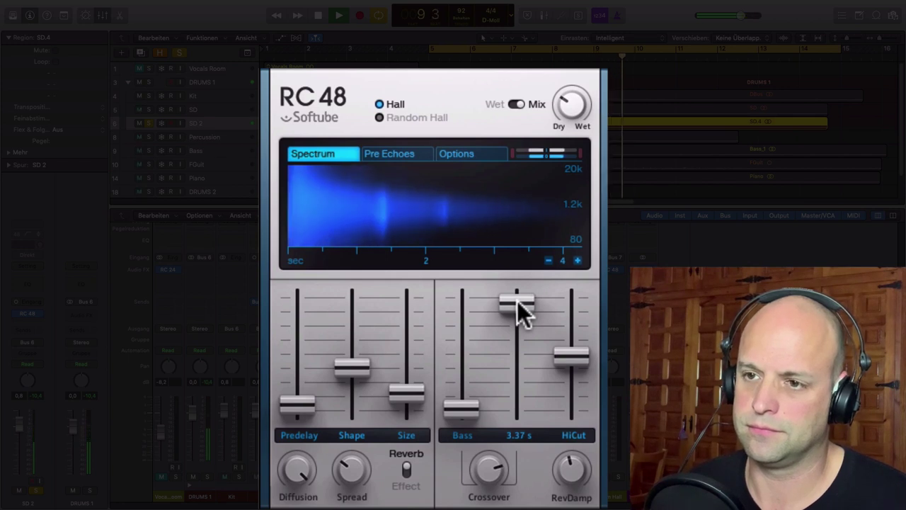
left_click_drag(516, 300, 516, 295)
mouse_move(573, 356)
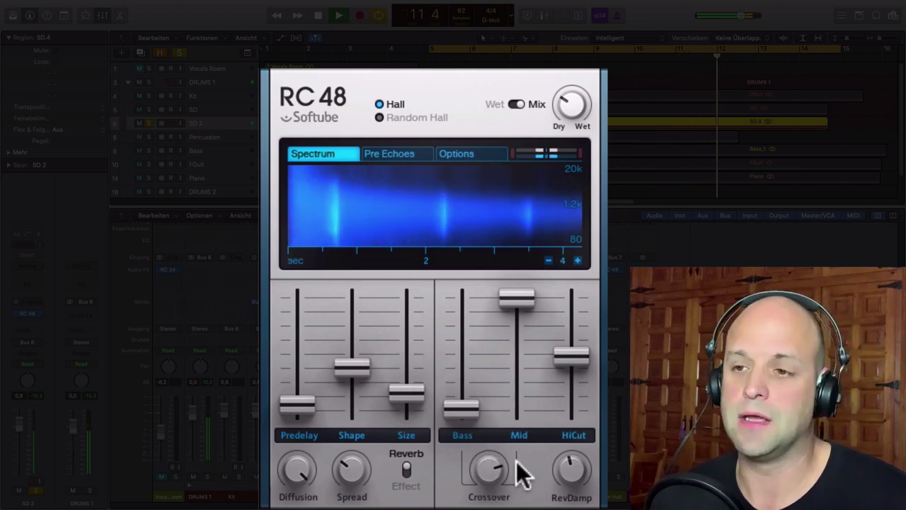
left_click_drag(525, 304, 504, 359)
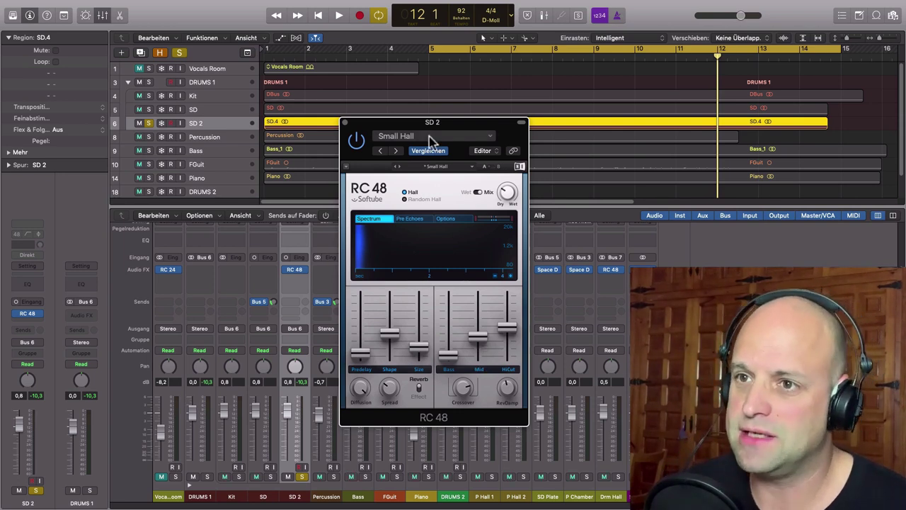
Shorten the RC 48's long Mid decay, and play the snare while raising Predelay to 264 ms and further
left_click_drag(433, 122, 437, 117)
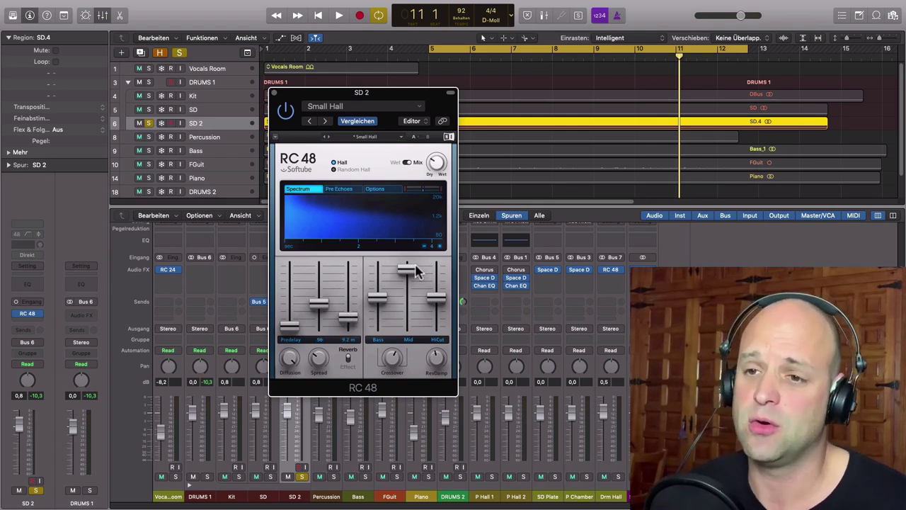
mouse_move(418, 272)
left_mouse_down()
mouse_move(407, 263)
mouse_move(409, 271)
left_mouse_up()
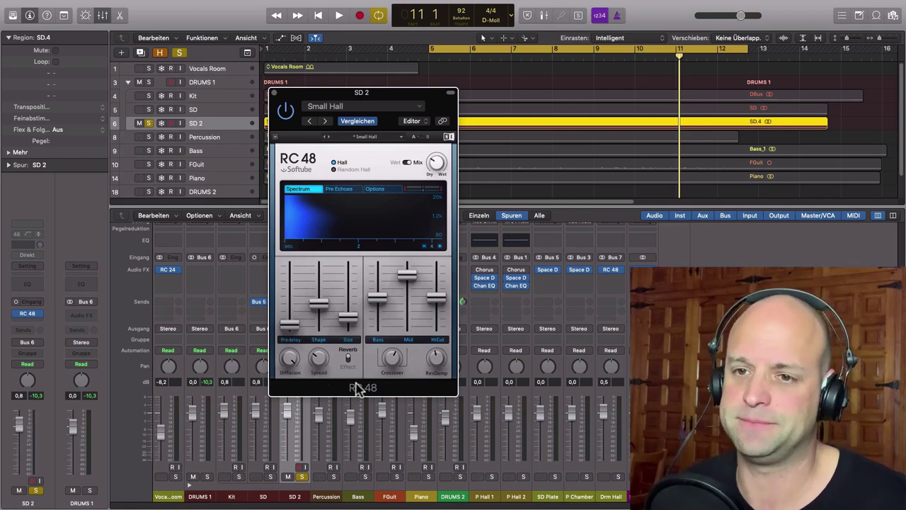
key("space")
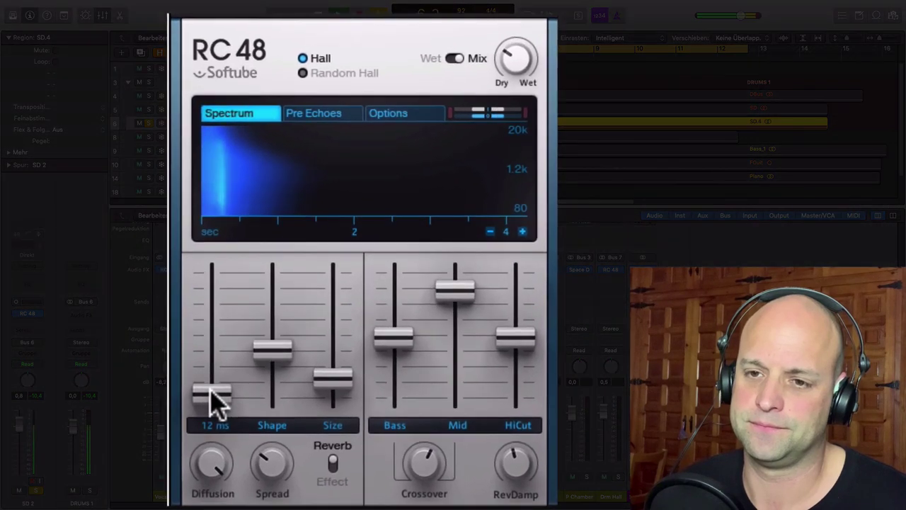
left_click_drag(211, 393, 211, 334)
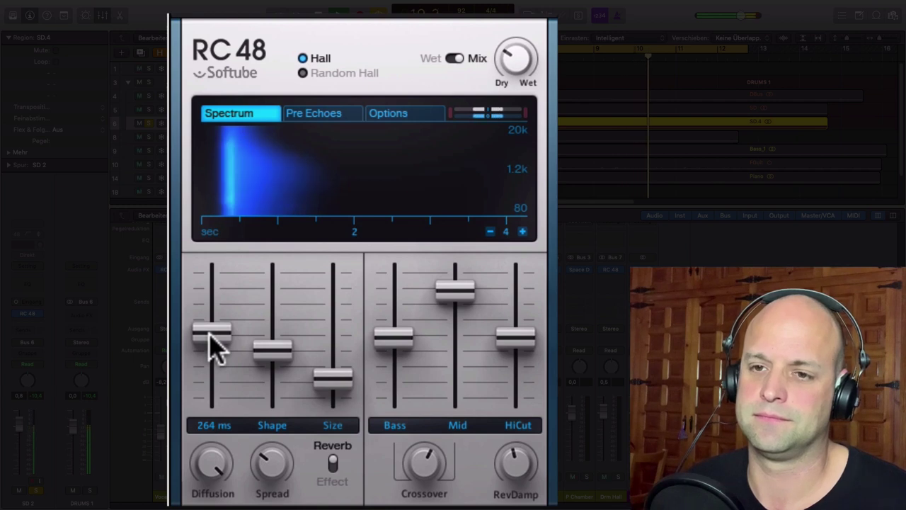
left_click_drag(212, 344, 214, 292)
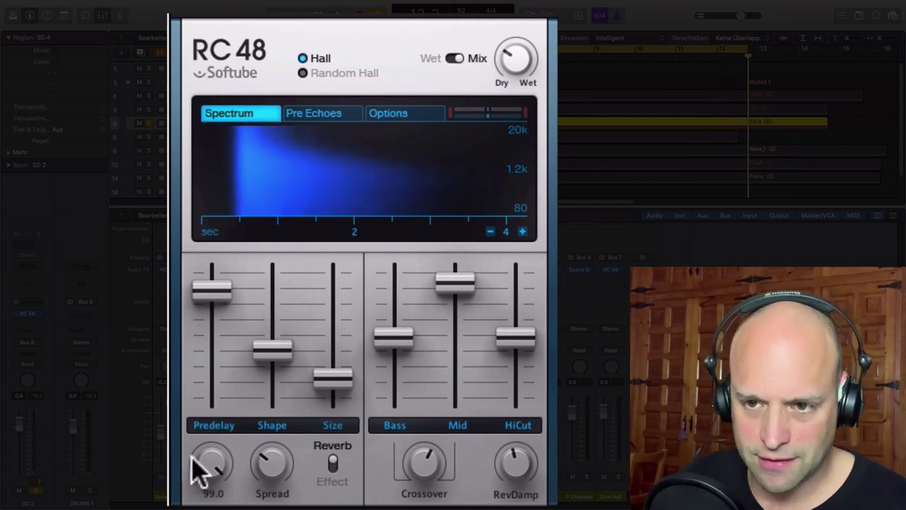
left_click_drag(269, 460, 269, 459)
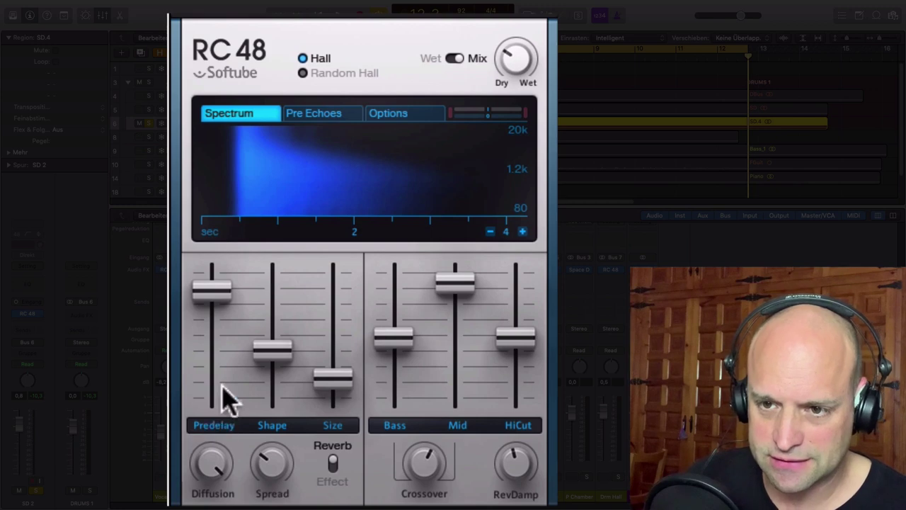
Play the snare at 436 ms Predelay while raising the RC 48's Bass decay and setting Mid decay to 3.37 s
mouse_move(211, 301)
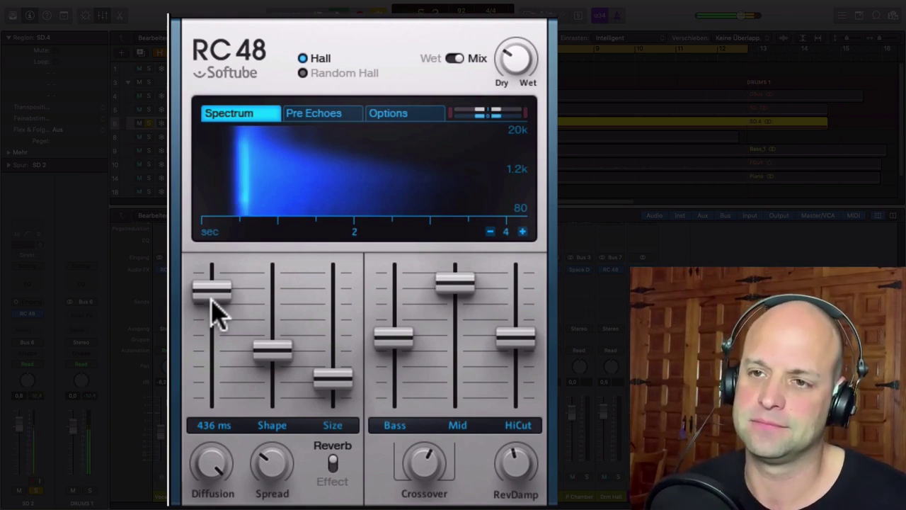
left_click_drag(393, 338, 394, 322)
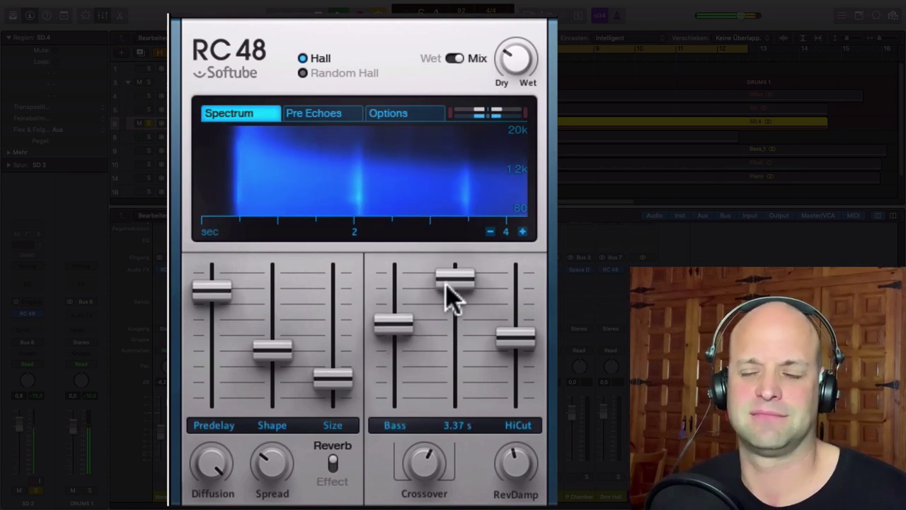
During snare playback, lower the RC 48's Predelay to about 114 ms and a little further, and reduce Mid decay to 0.89 s
left_click_drag(206, 289, 213, 374)
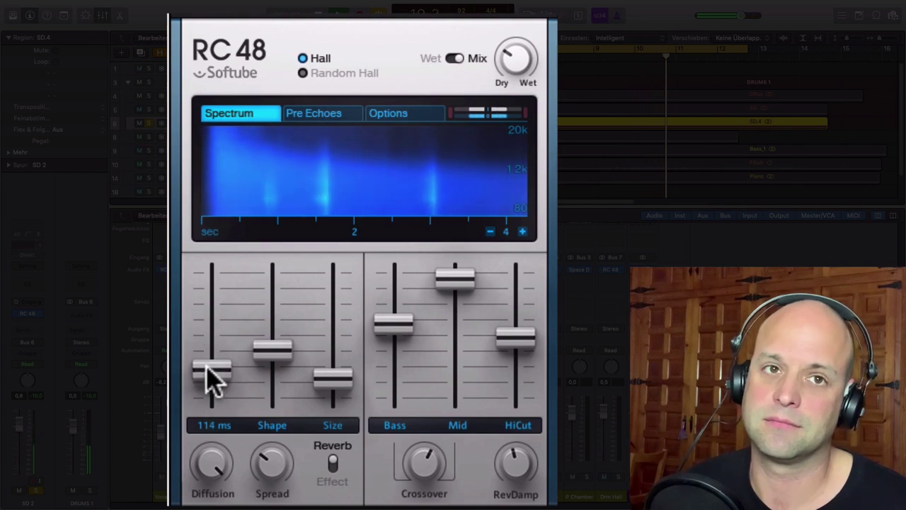
left_click_drag(209, 372, 209, 375)
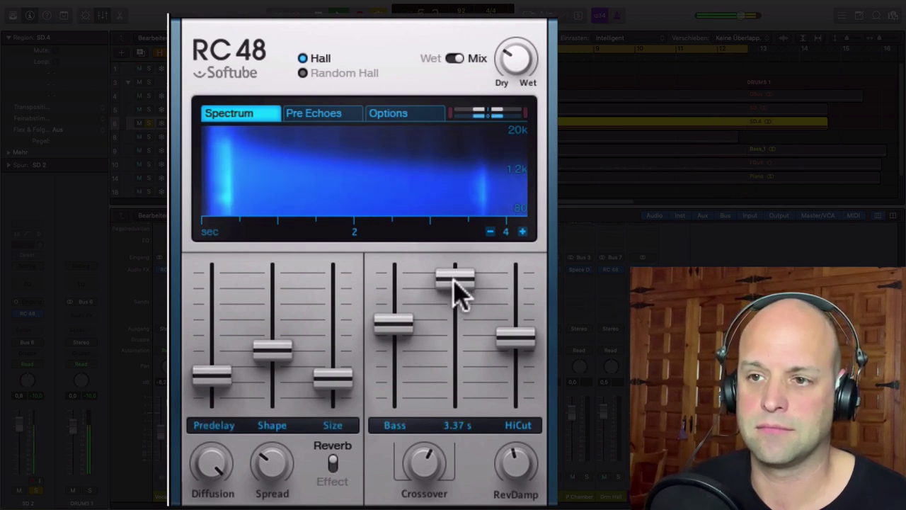
left_click_drag(457, 289, 456, 304)
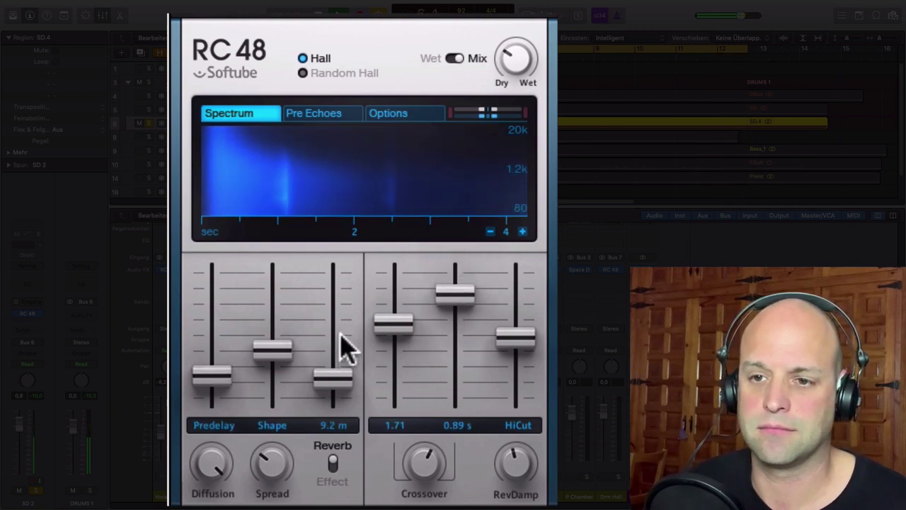
left_click_drag(212, 377, 225, 388)
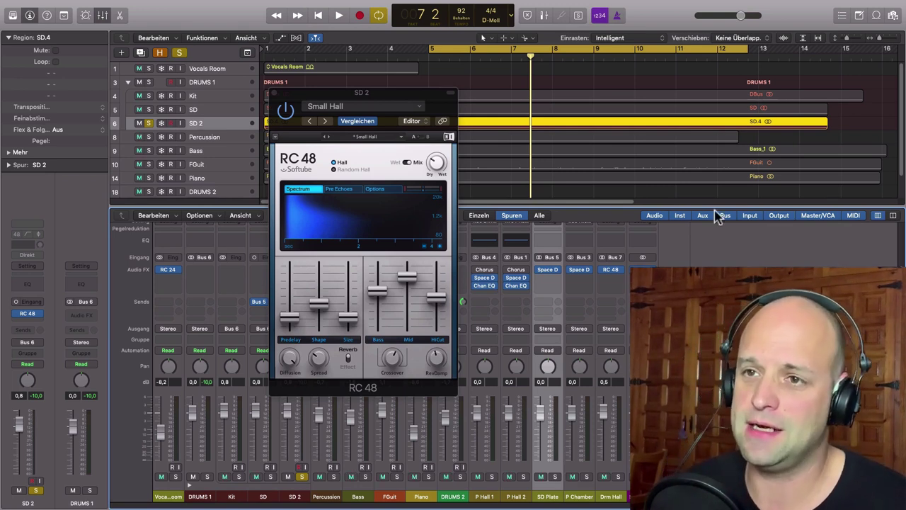
Select the SD 2 channel and place the RC 48 window clear of its mixer strip
mouse_move(439, 164)
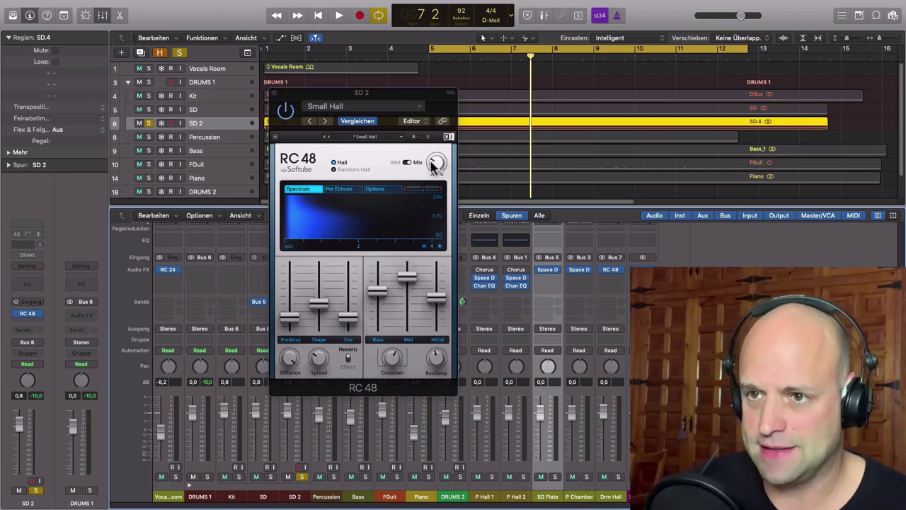
left_click_drag(429, 100, 334, 114)
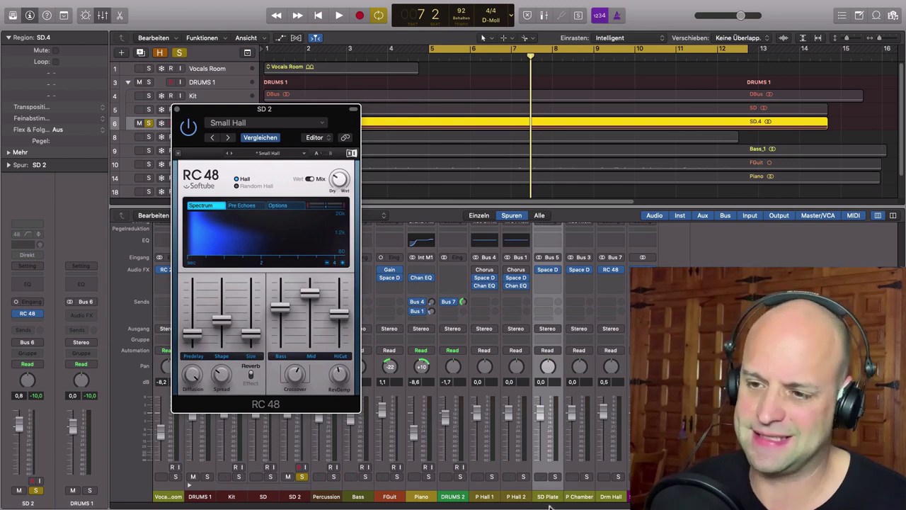
left_click(552, 498)
left_click(376, 496)
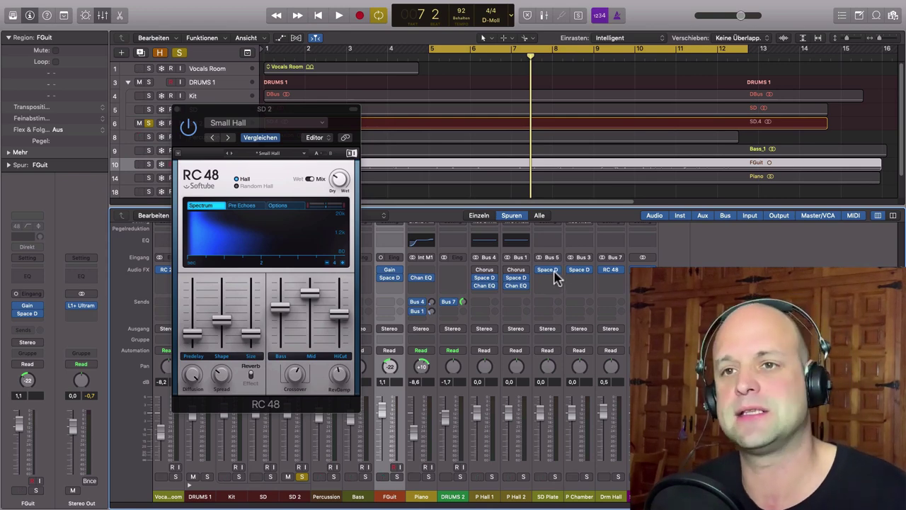
left_click_drag(279, 108, 611, 168)
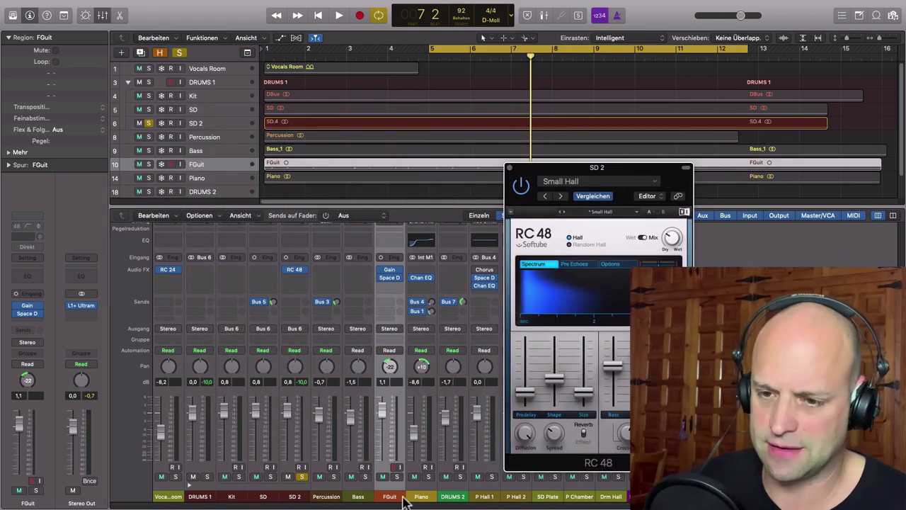
left_click(297, 498)
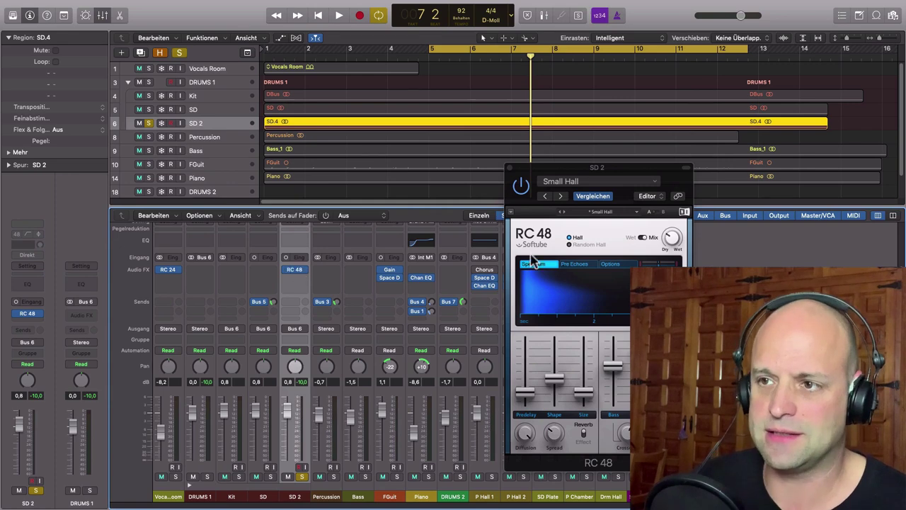
left_click_drag(642, 167, 492, 167)
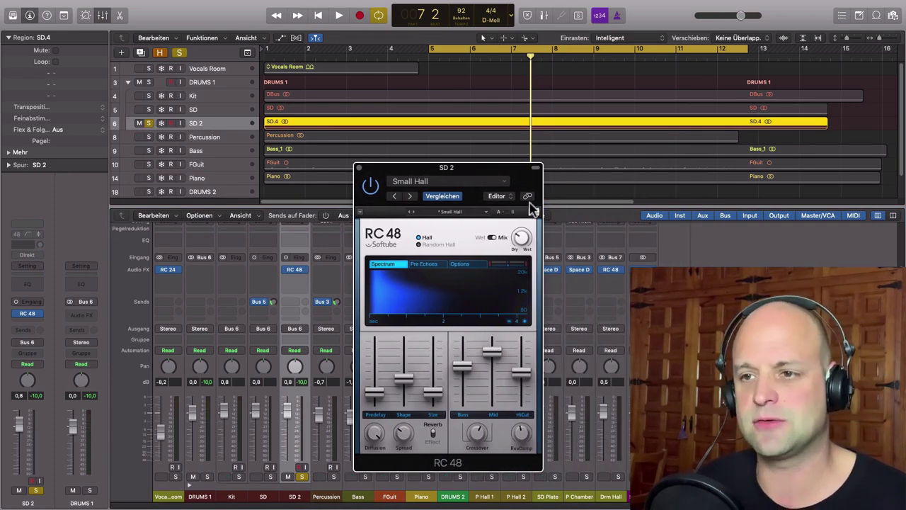
left_click(297, 499)
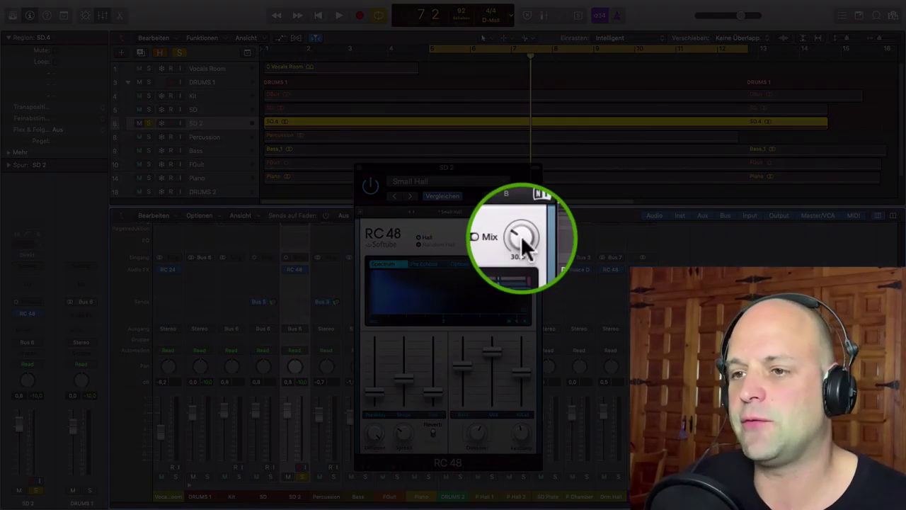
Play the soloed snare with the RC 48's Dry/Wet turned fully wet, and again with it at 0.0
left_click_drag(520, 235, 520, 177)
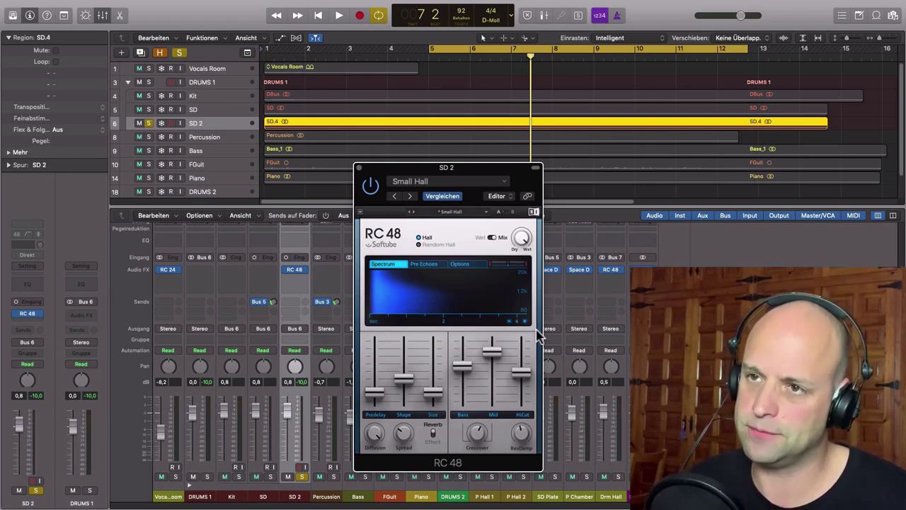
key("space")
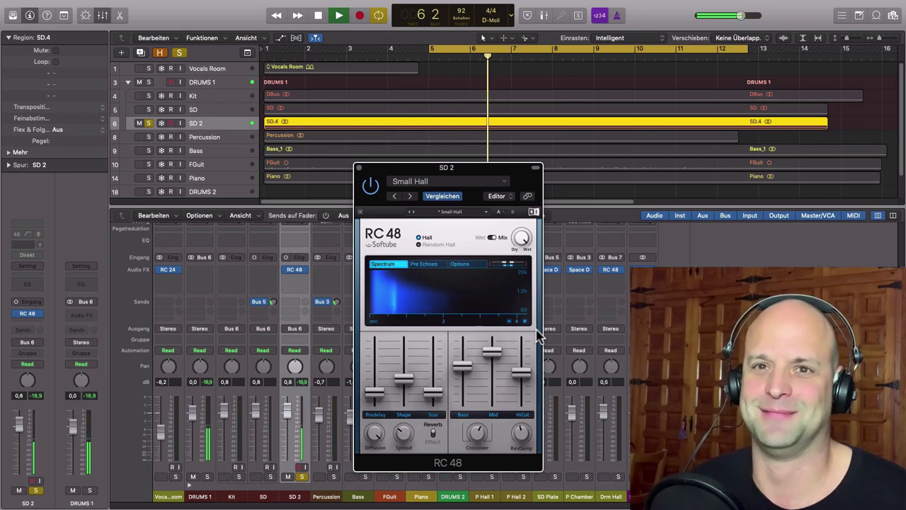
key("space")
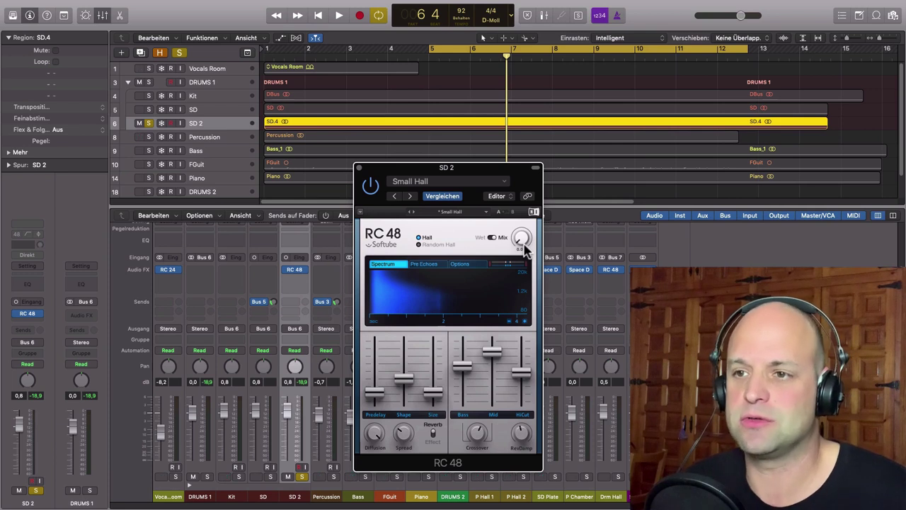
key("space")
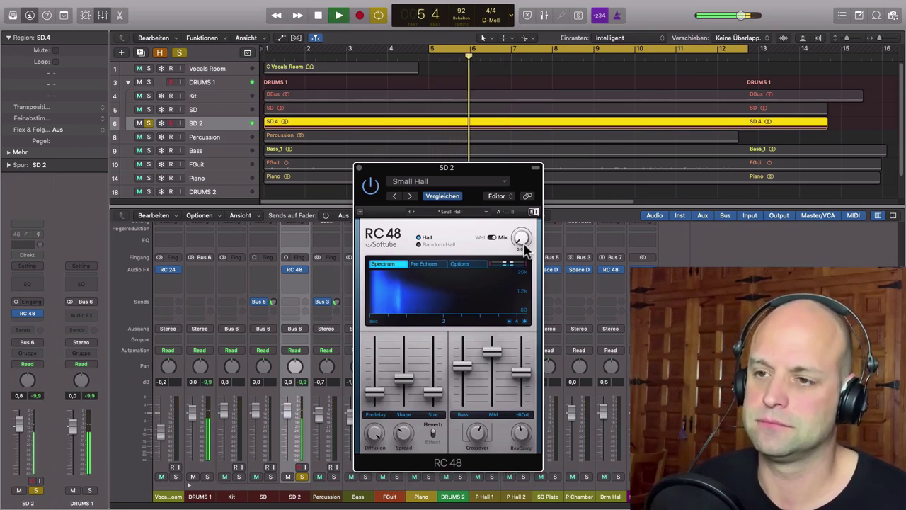
key("space")
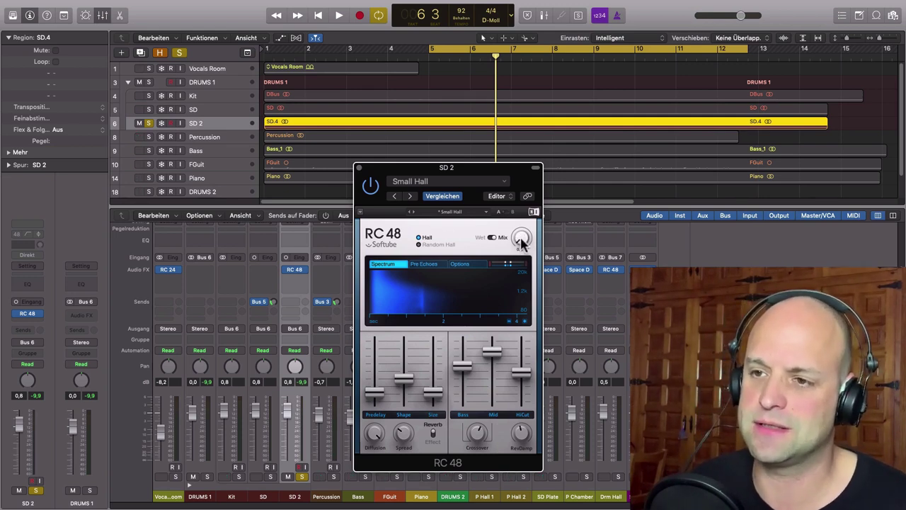
Close the SD Plate's Space Designer window and extend the start of the cycle range back to bar 1
key("space")
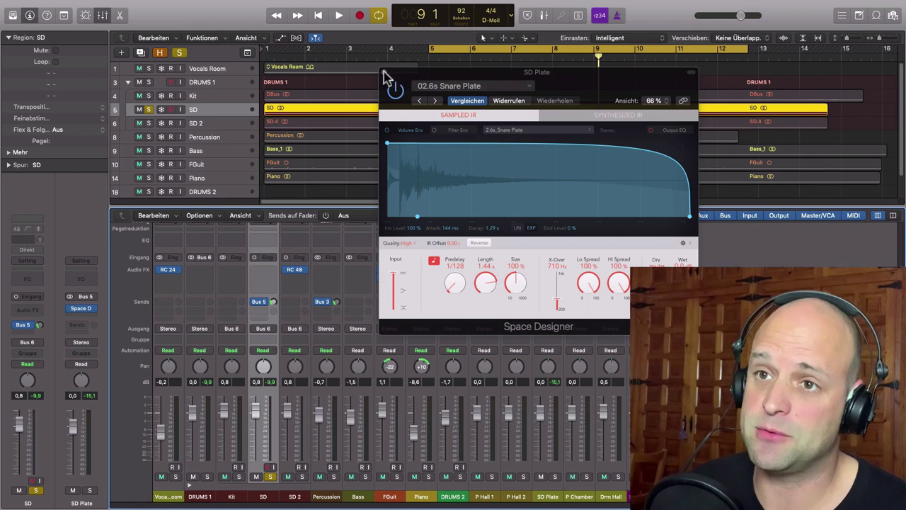
left_click(384, 72)
left_click(429, 50)
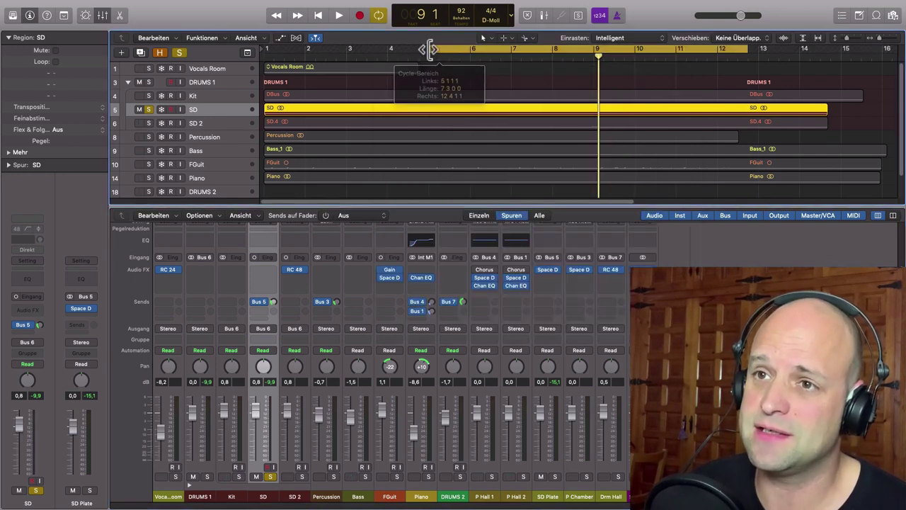
left_click_drag(432, 50, 241, 62)
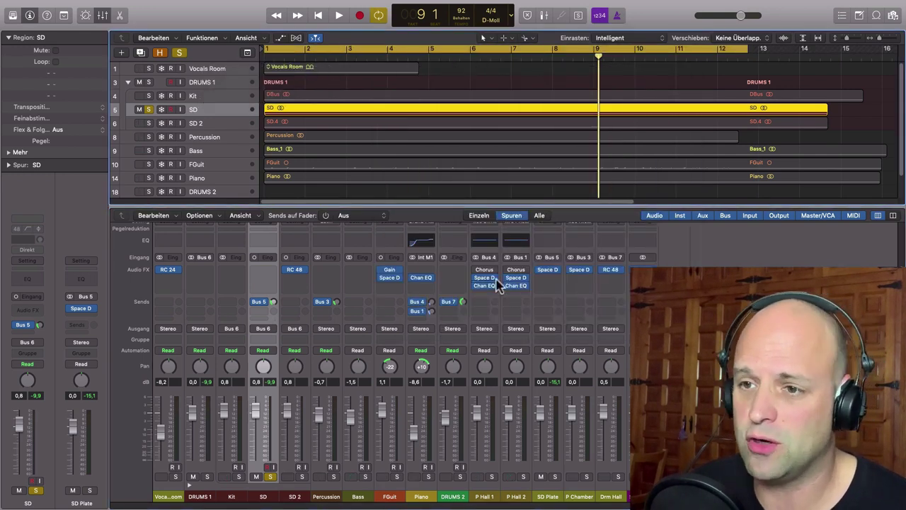
Bypass the reverbs on the SD Plate, P Chamber, Drm Hall and SD 2 channels, and take the SD track out of solo
left_click(539, 270)
left_click(571, 270)
left_click(603, 269)
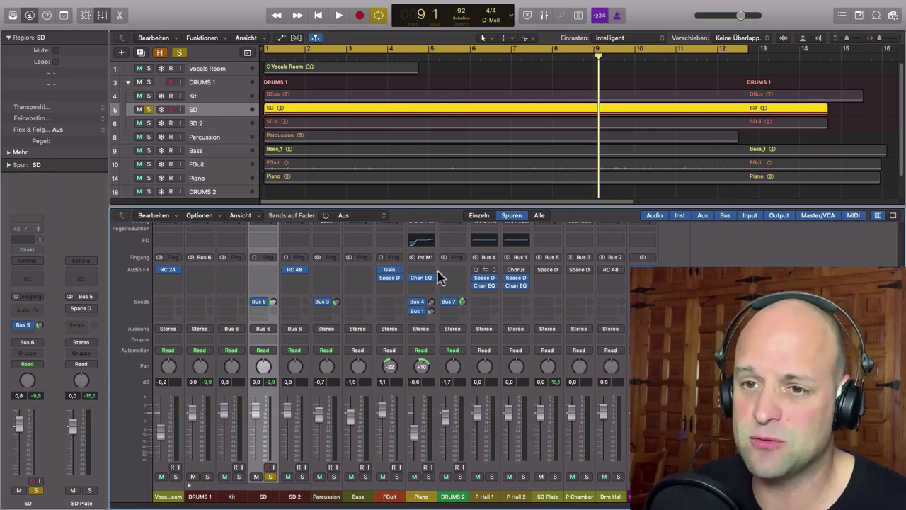
left_click(285, 270)
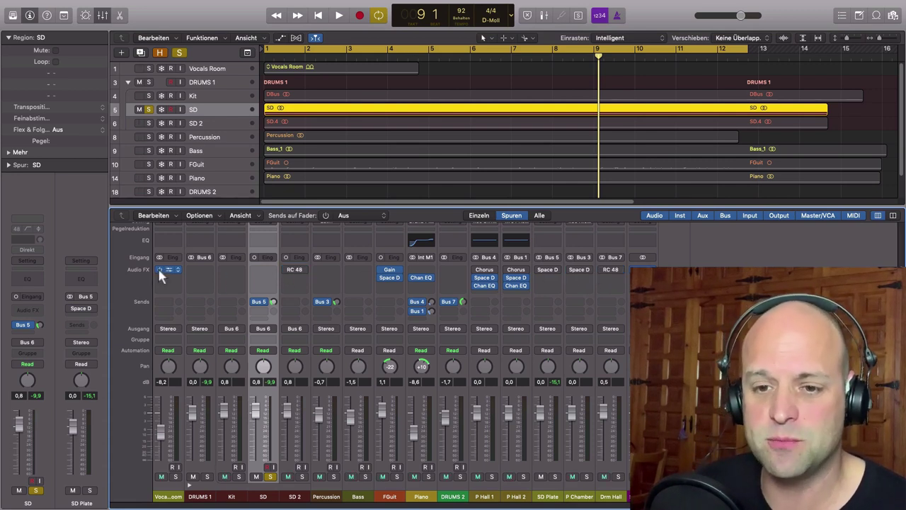
left_click(272, 477)
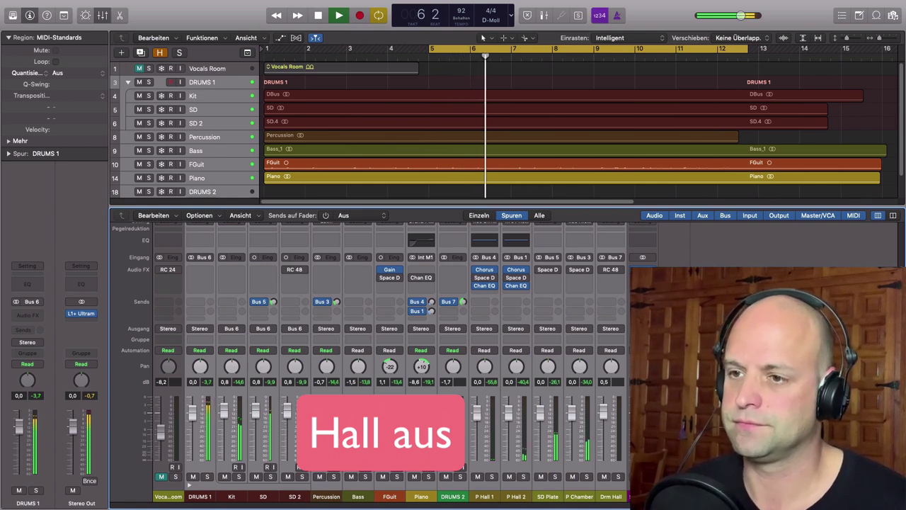
While the full mix plays, switch the bypassed reverbs on SD Plate and P Hall 2 back on, and turn off the cycle range
left_click(540, 270)
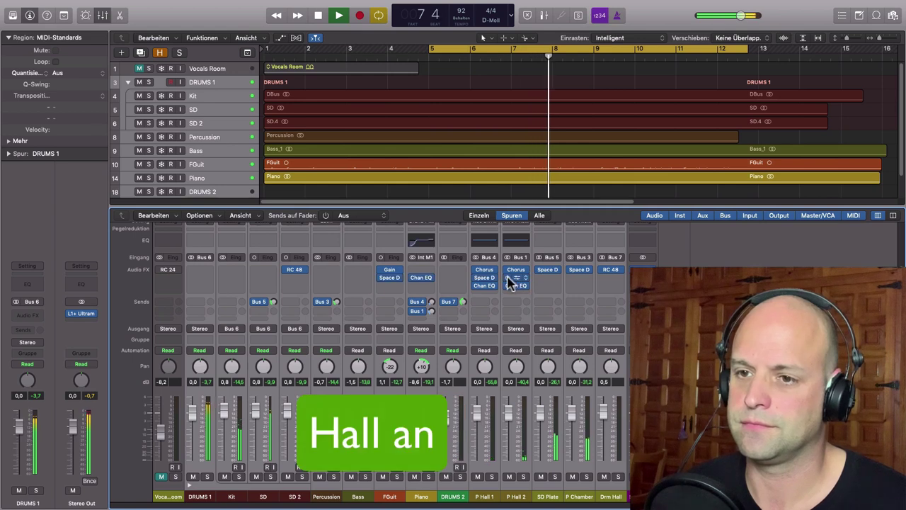
left_click(507, 277)
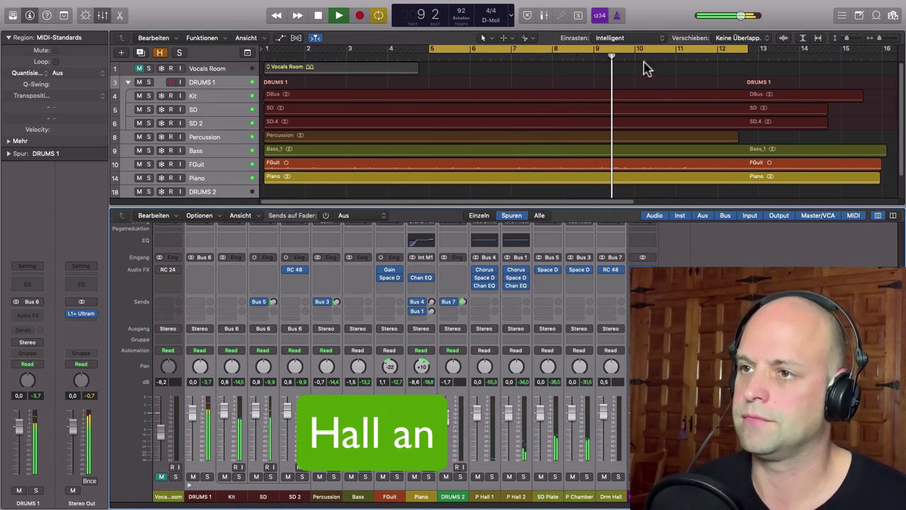
left_click(595, 48)
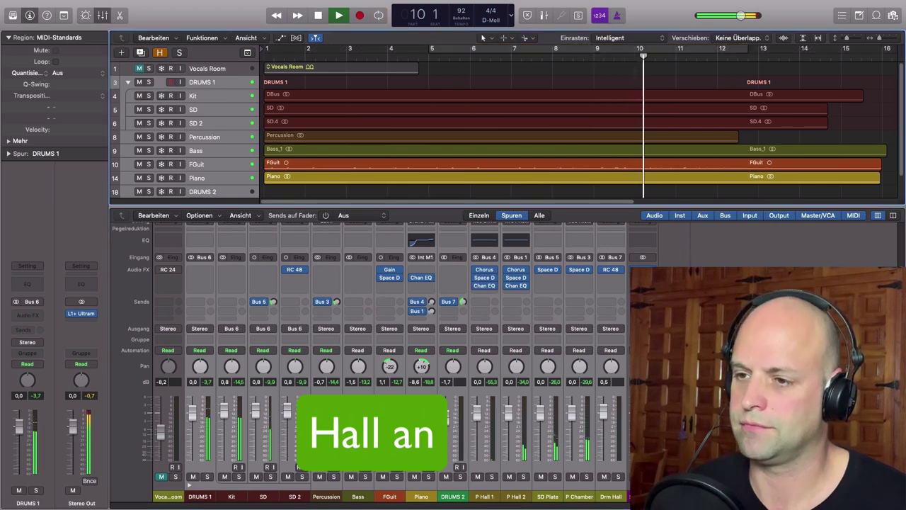
Select the FGuit track, let the mix with reverb play on to about bar 15, and stop playback
left_click(357, 496)
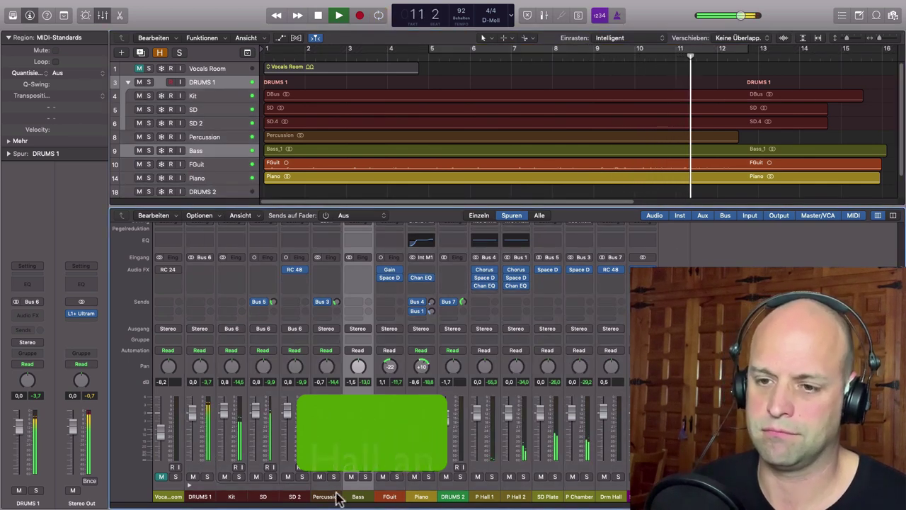
left_click(390, 496)
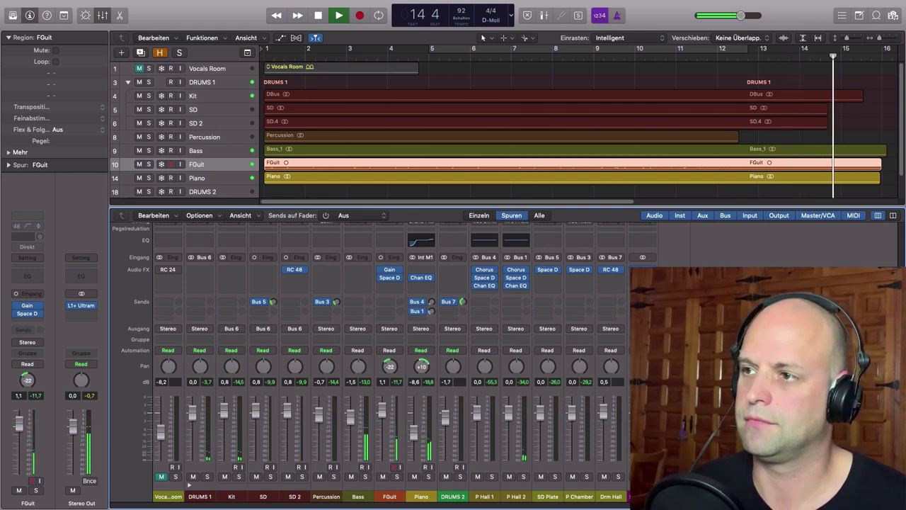
key("space")
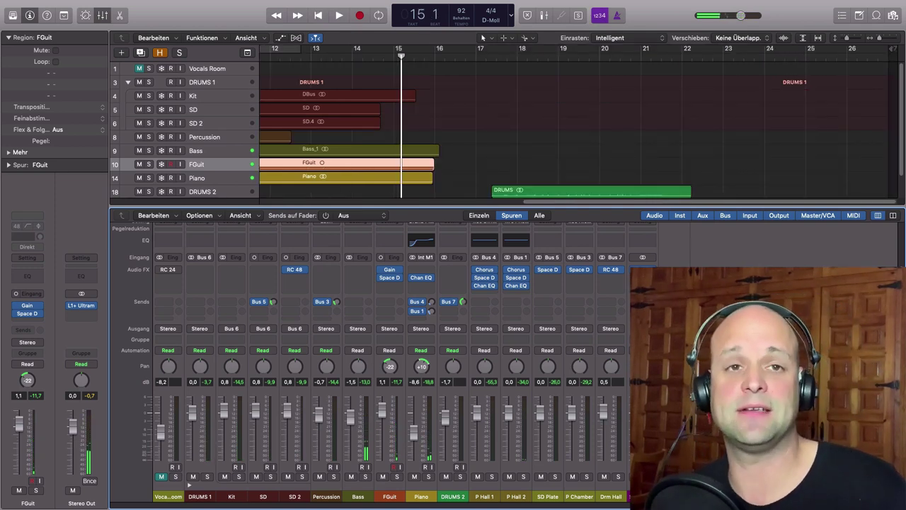